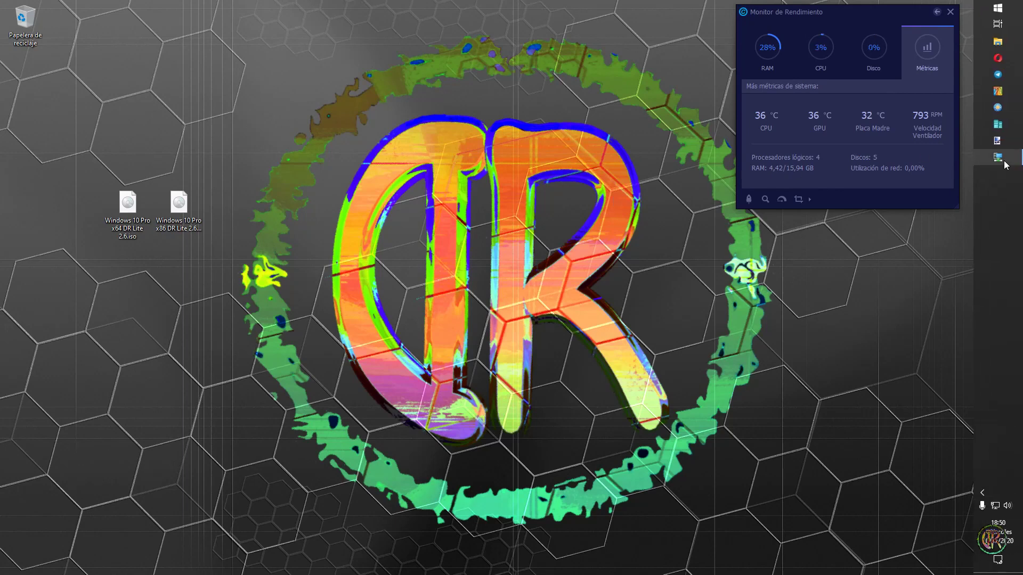
# - Launch the Remote Desktop shortcut for the Windows 10 DR Lite x64 VM from the right-edge sidebar
pyautogui.click(1000, 159)
# - Sign in to the VM with the account password and dismiss the Redes network discovery prompt
pyautogui.write('1234')
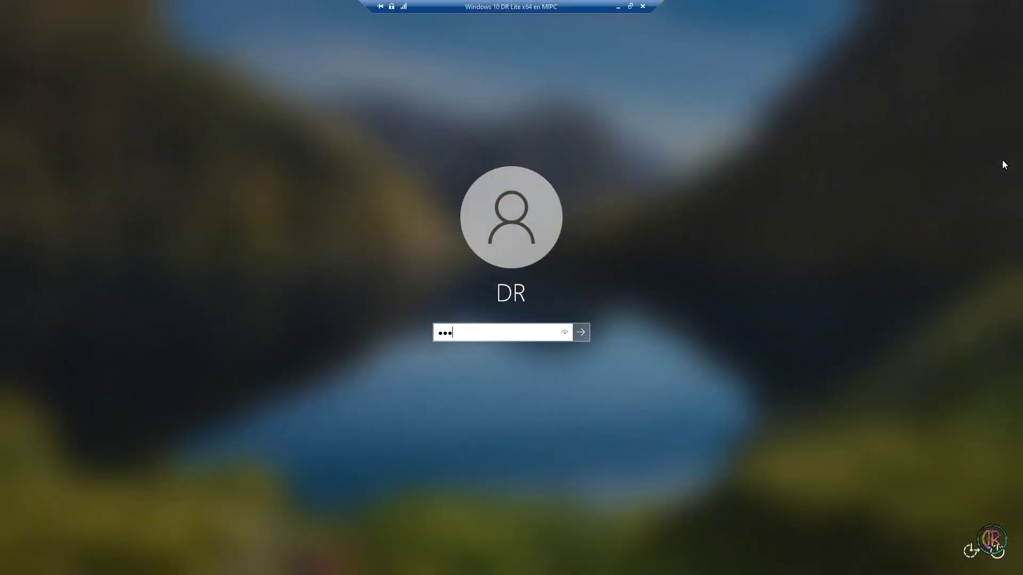
pyautogui.press('Return')
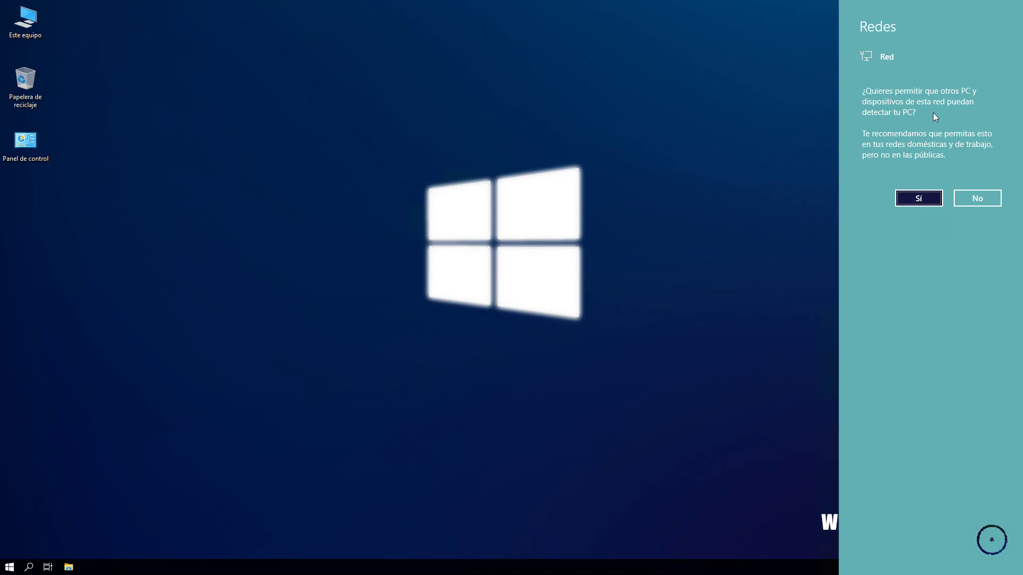
pyautogui.click(489, 358)
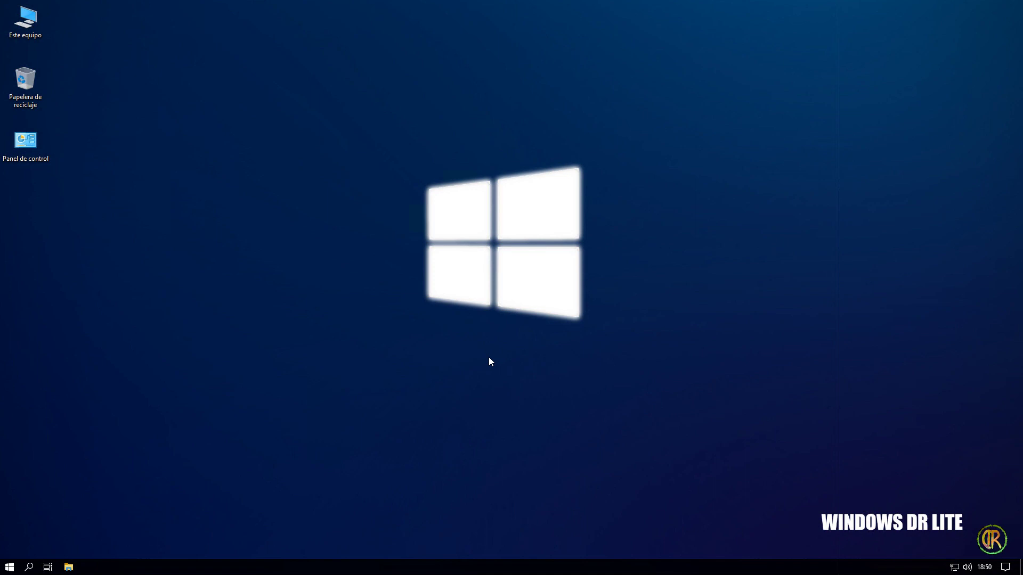
pyautogui.click(9, 567)
# - Show Sistema > Acerca de (Windows 10 Pro DR Lite 2.6, 2.00 GB RAM) in a narrowed, top-right window
pyautogui.click(16, 524)
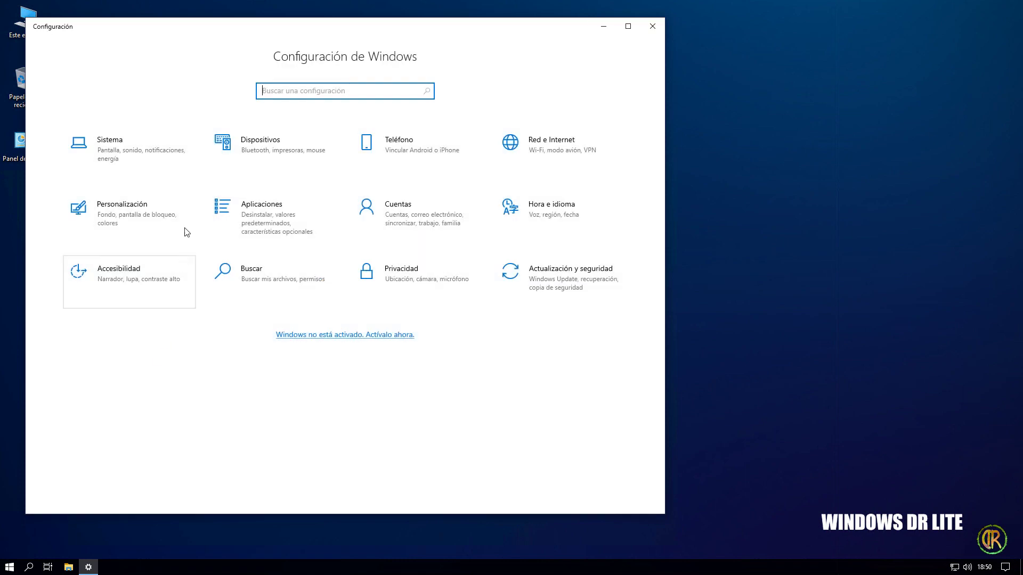
pyautogui.click(129, 152)
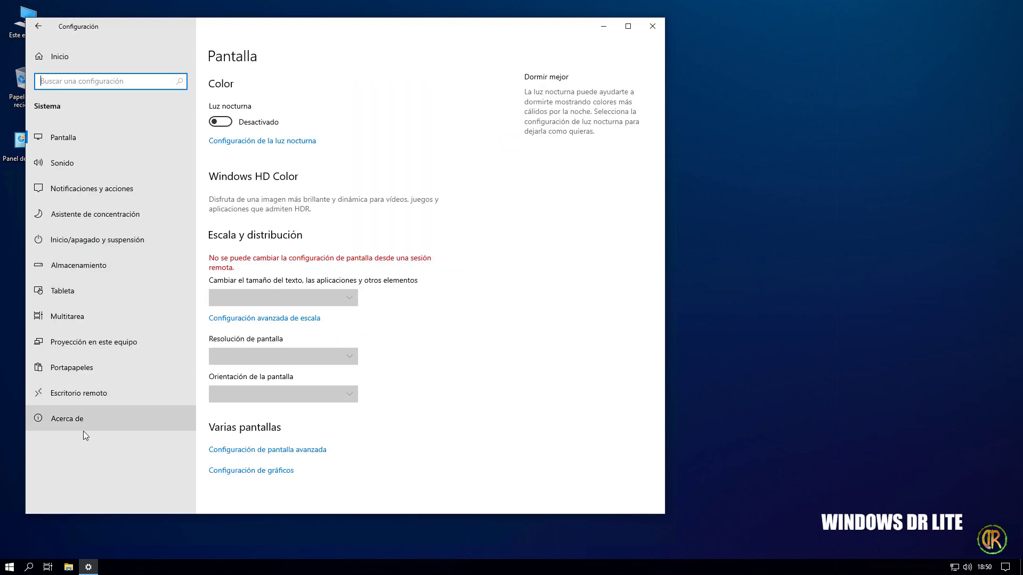
pyautogui.click(87, 417)
pyautogui.moveTo(665, 254); pyautogui.dragTo(452, 251)
pyautogui.moveTo(336, 35); pyautogui.dragTo(904, 25)
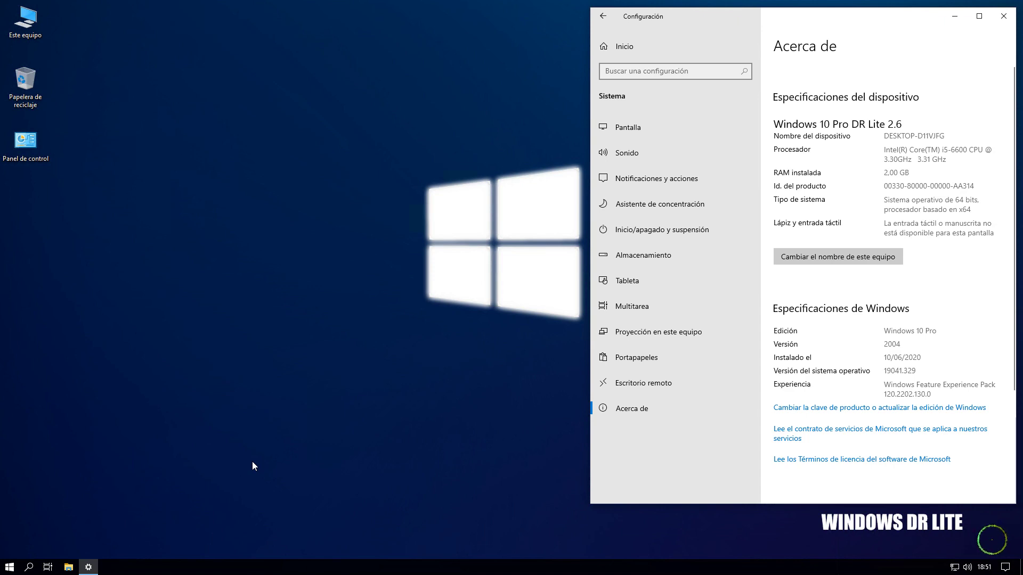
pyautogui.click(10, 567)
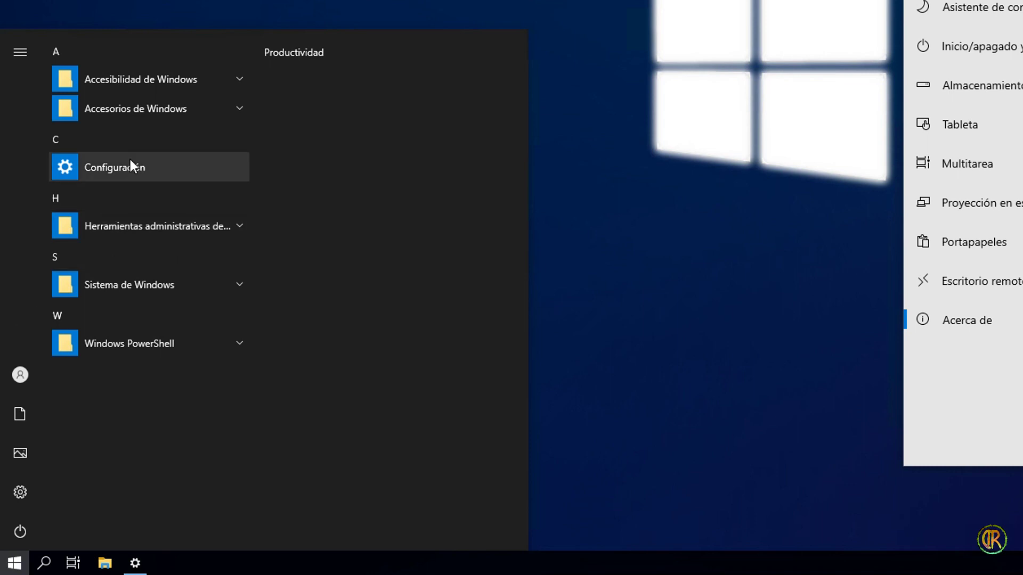
# - Browse the Accesorios de Windows apps in Start, then bring up Windows search
pyautogui.click(148, 110)
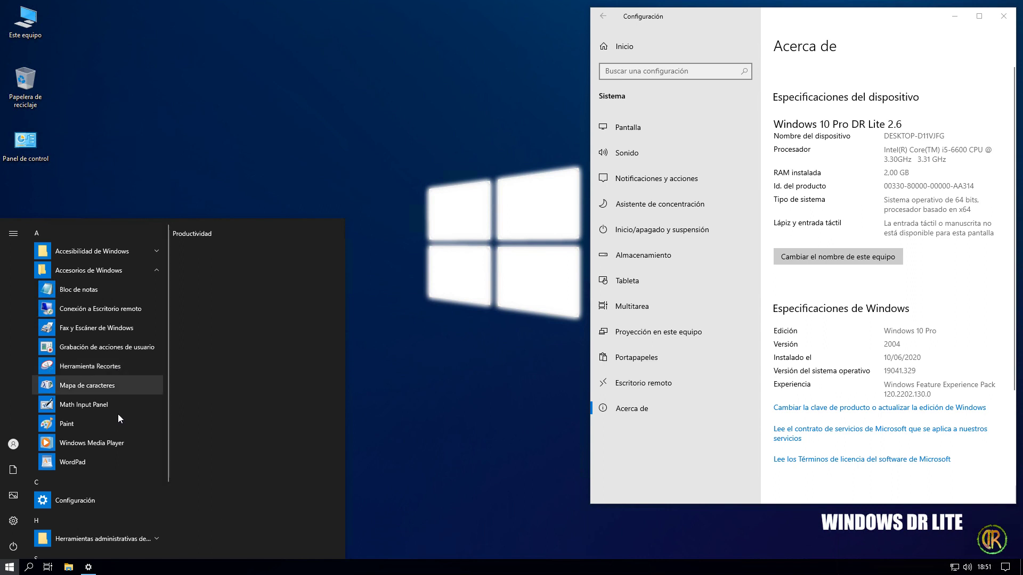
pyautogui.click(30, 568)
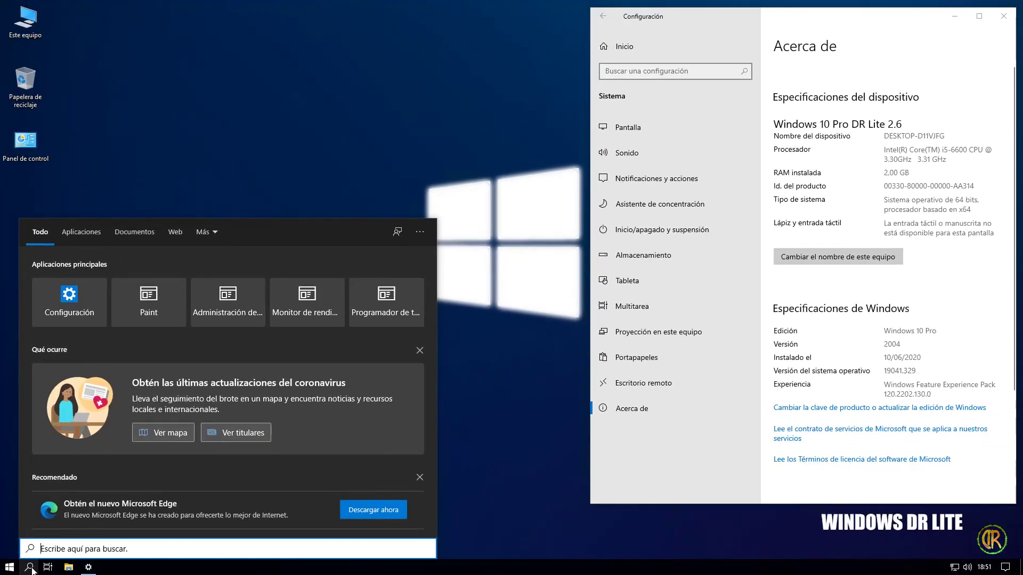
# - Check Actualización y seguridad, where Windows Update reports 'Algo salió mal', and open Control Panel from the desktop
pyautogui.click(392, 124)
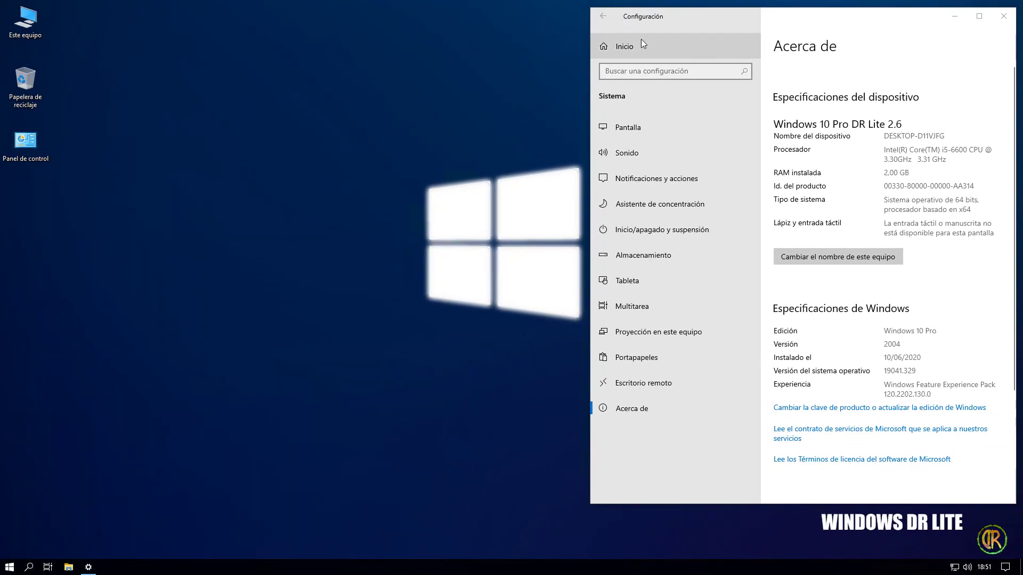
pyautogui.click(641, 41)
pyautogui.click(883, 457)
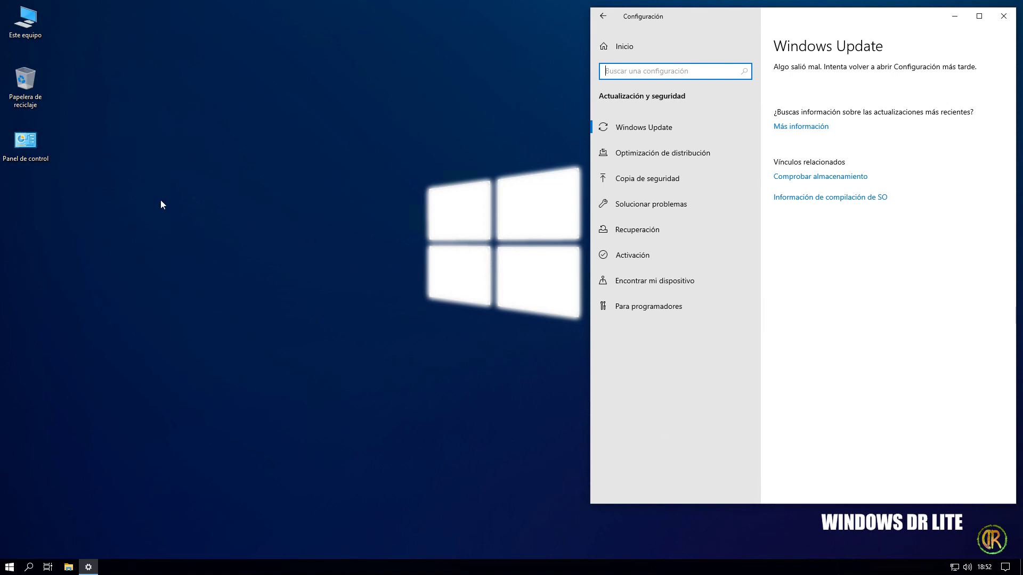
pyautogui.doubleClick(31, 145)
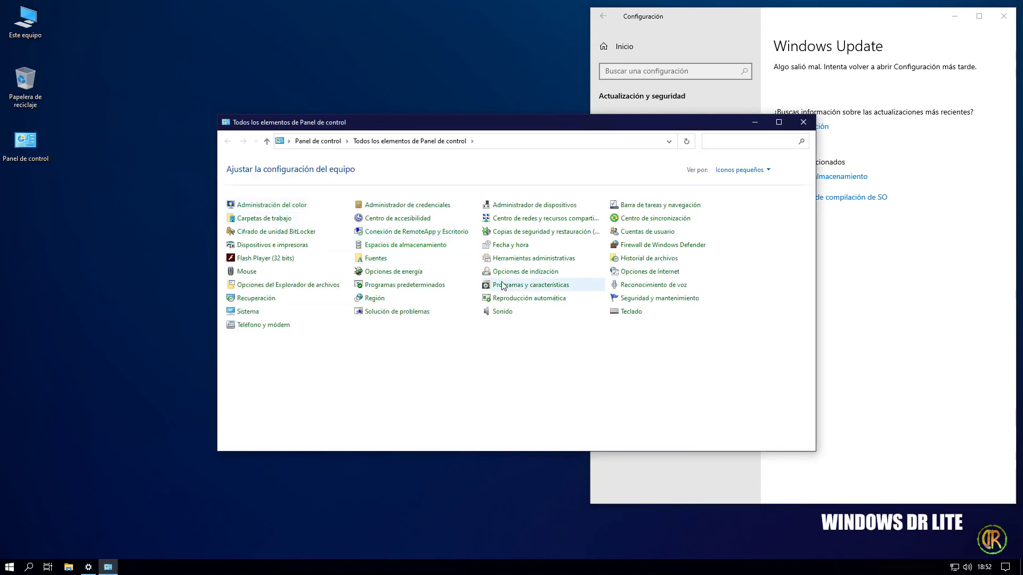
# - List the four installed updates under Programas y características, inspect KB4557957, then close Control Panel
pyautogui.click(513, 288)
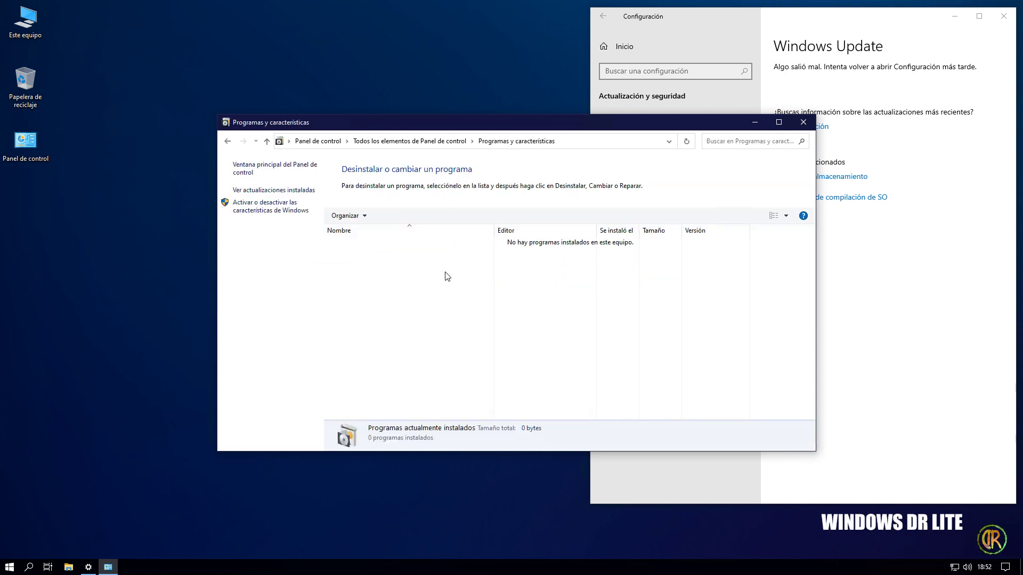
pyautogui.click(281, 193)
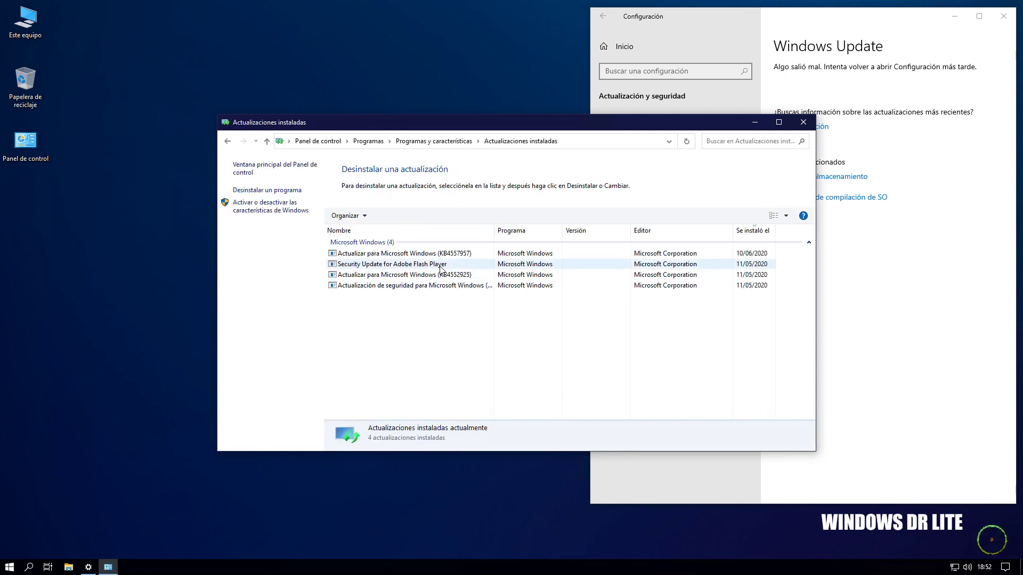
pyautogui.click(448, 255)
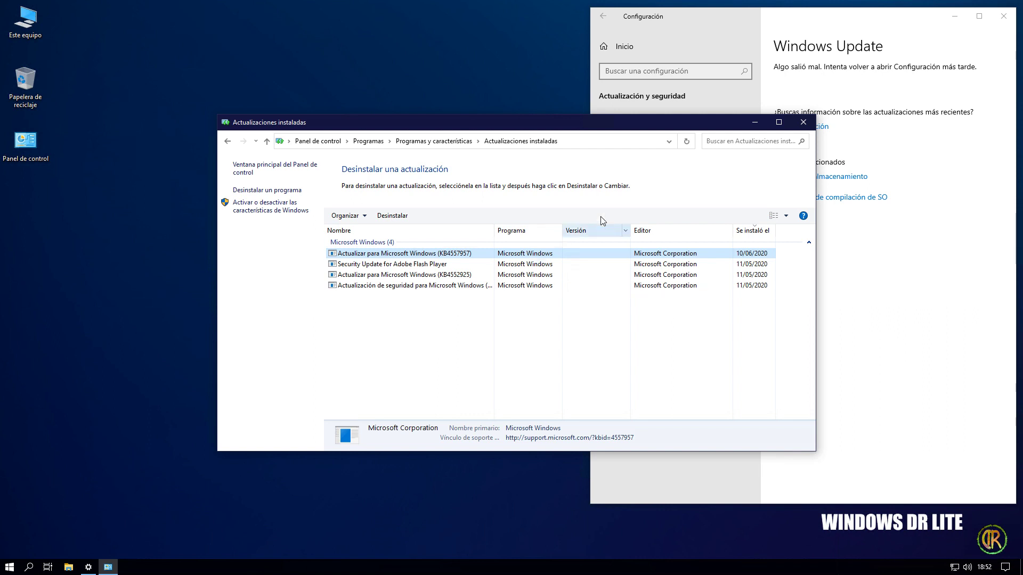
pyautogui.click(803, 122)
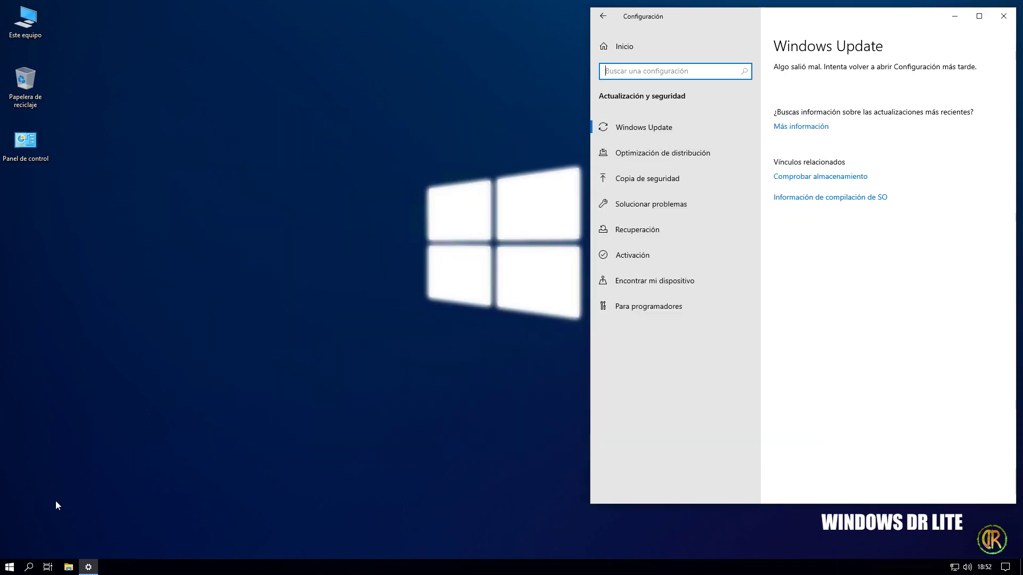
# - Launch Servicios from a Start search for 'ser' and enlarge its window to show more services
pyautogui.click(13, 568)
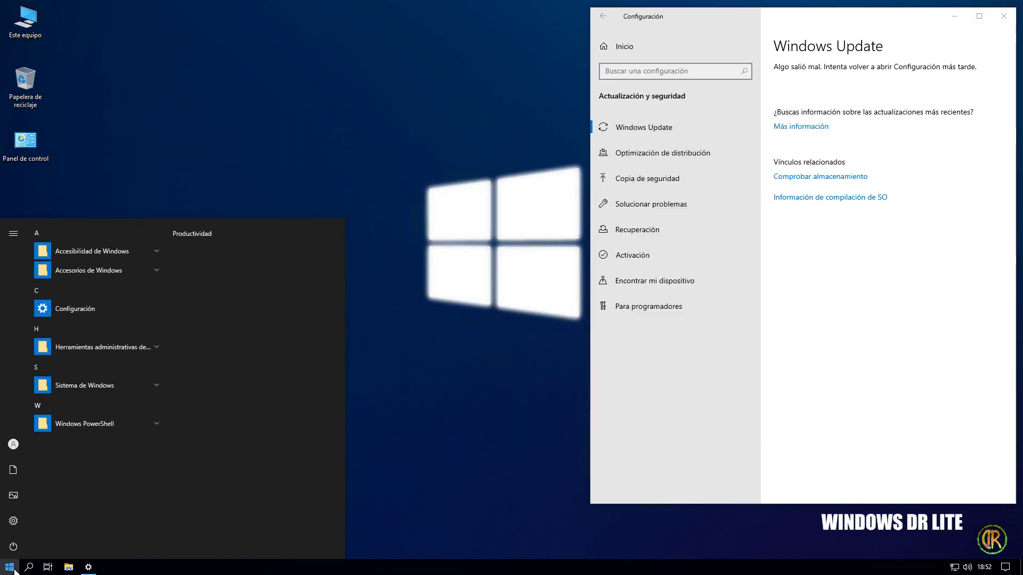
pyautogui.write('ser')
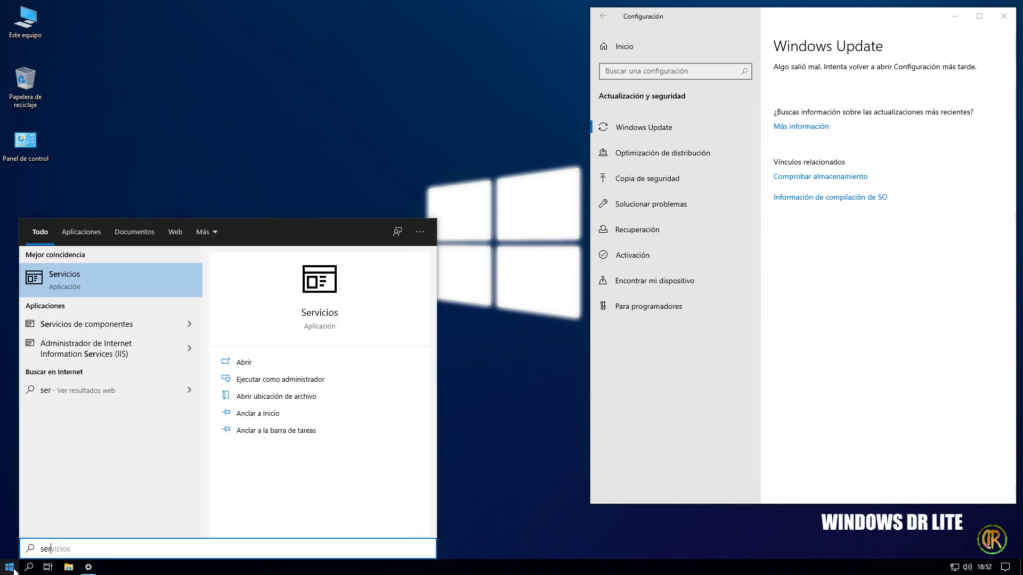
pyautogui.click(119, 280)
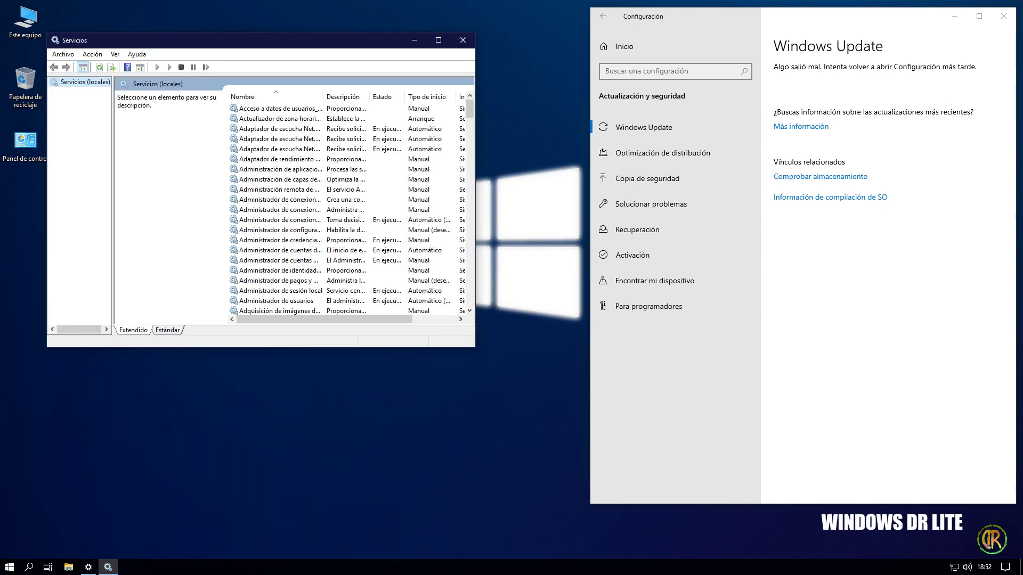
pyautogui.moveTo(252, 348); pyautogui.dragTo(249, 402)
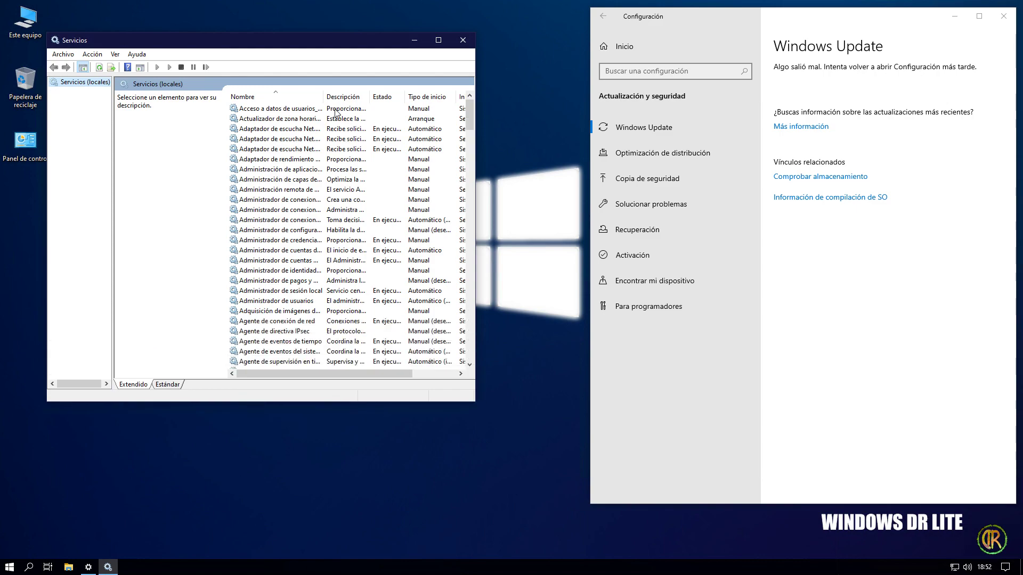
pyautogui.moveTo(324, 96); pyautogui.dragTo(426, 97)
pyautogui.scroll(-7, 352, 213)
pyautogui.scroll(-20, 350, 213)
pyautogui.scroll(-20, 319, 298)
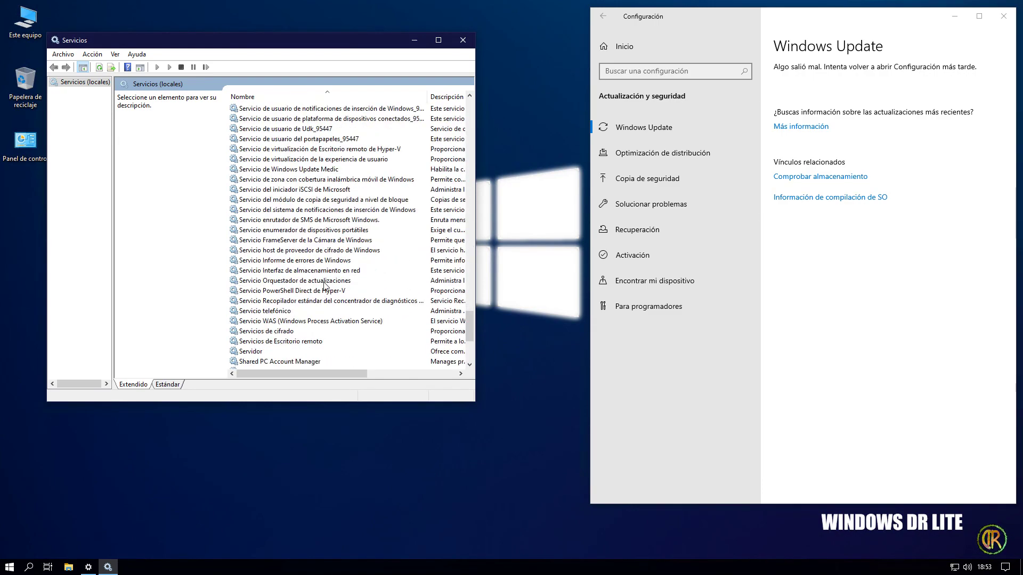
# - Confirm Servicio Orquestador de actualizaciones is set to Deshabilitado, then close Services
pyautogui.click(325, 283)
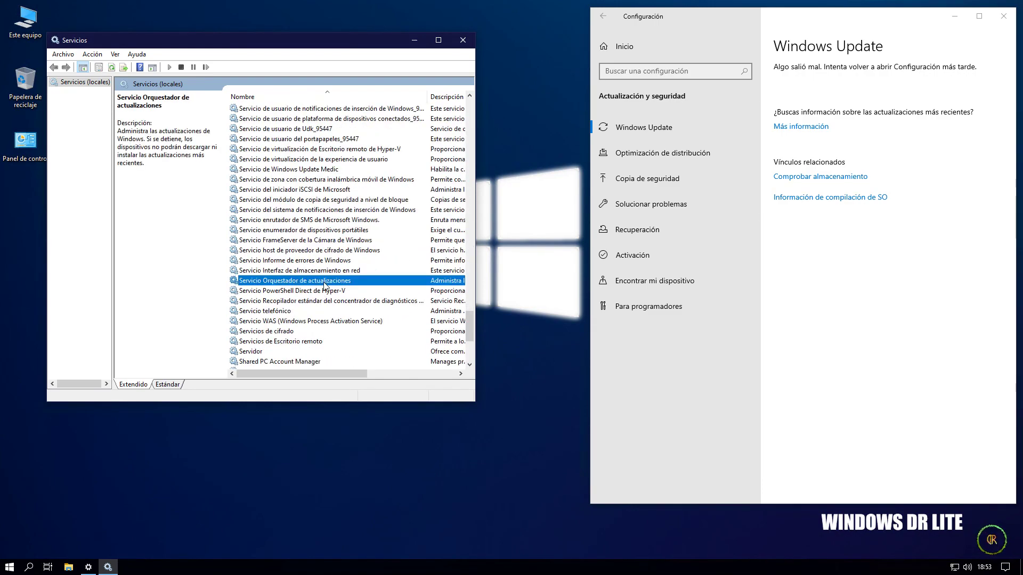
pyautogui.doubleClick(325, 282)
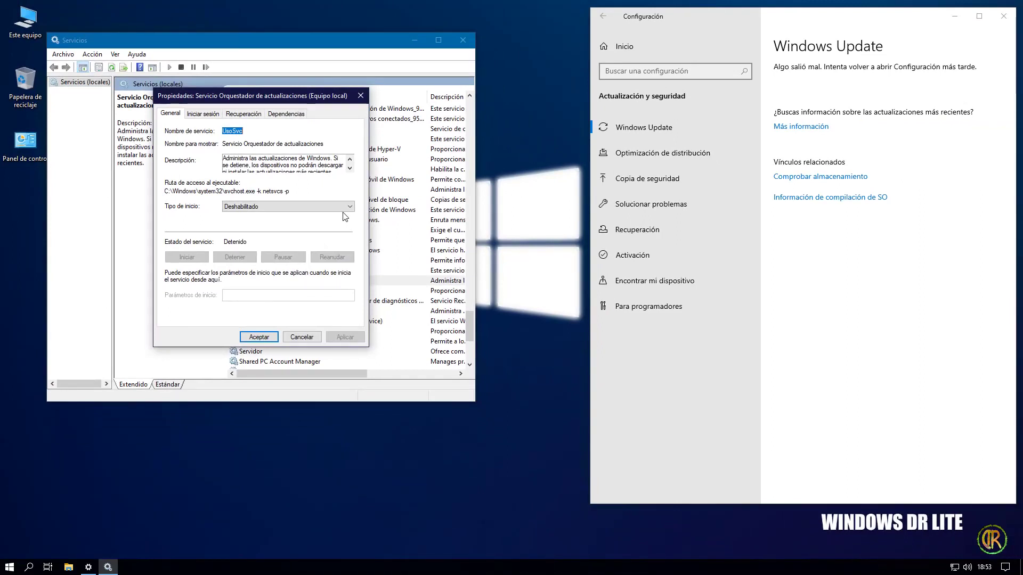
pyautogui.click(259, 337)
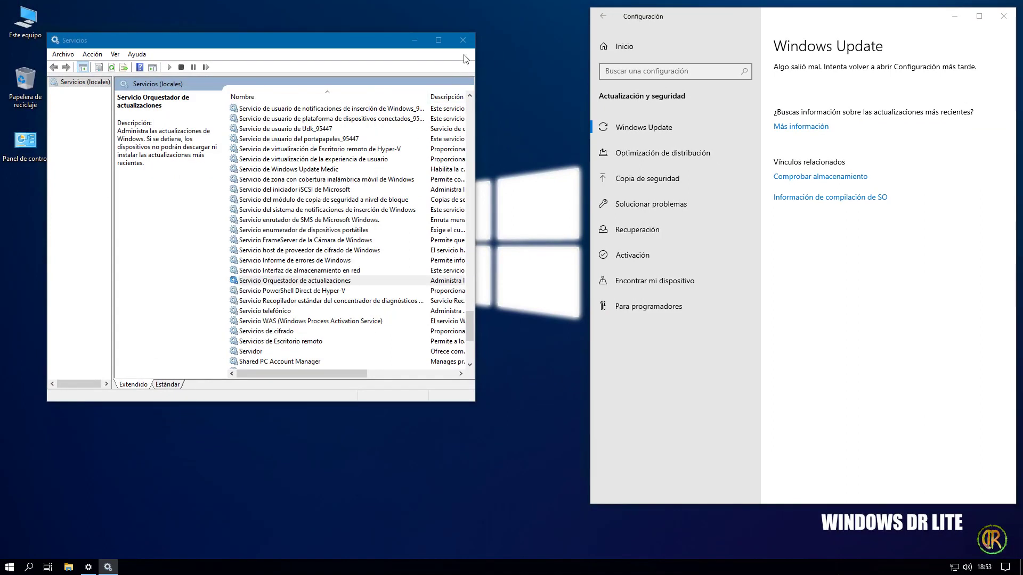
pyautogui.click(463, 40)
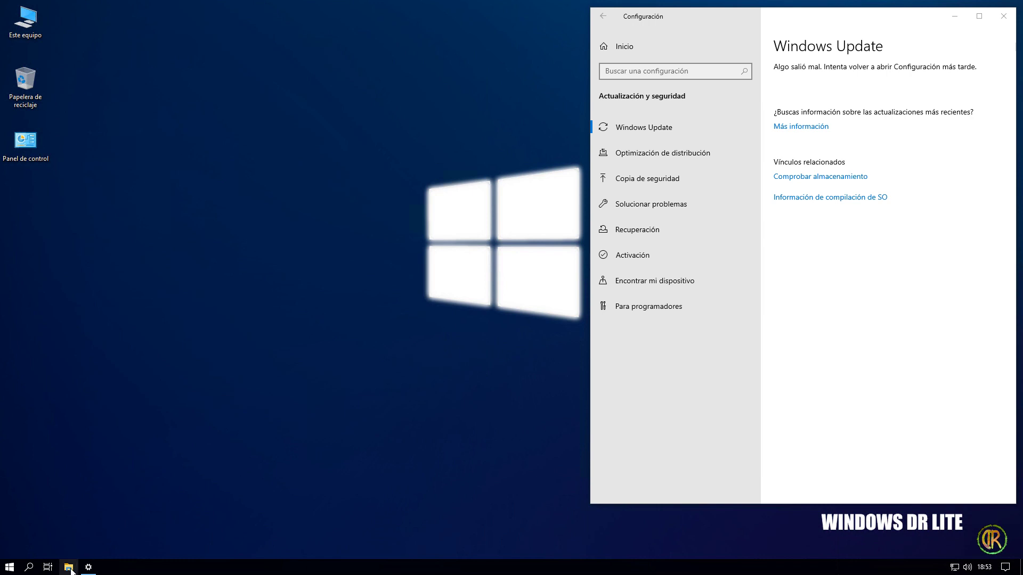
# - Check Disco local (C:) properties: 9.85 GB used, 29.5 GB free of 39.3 GB, then close them
pyautogui.press('super+e')
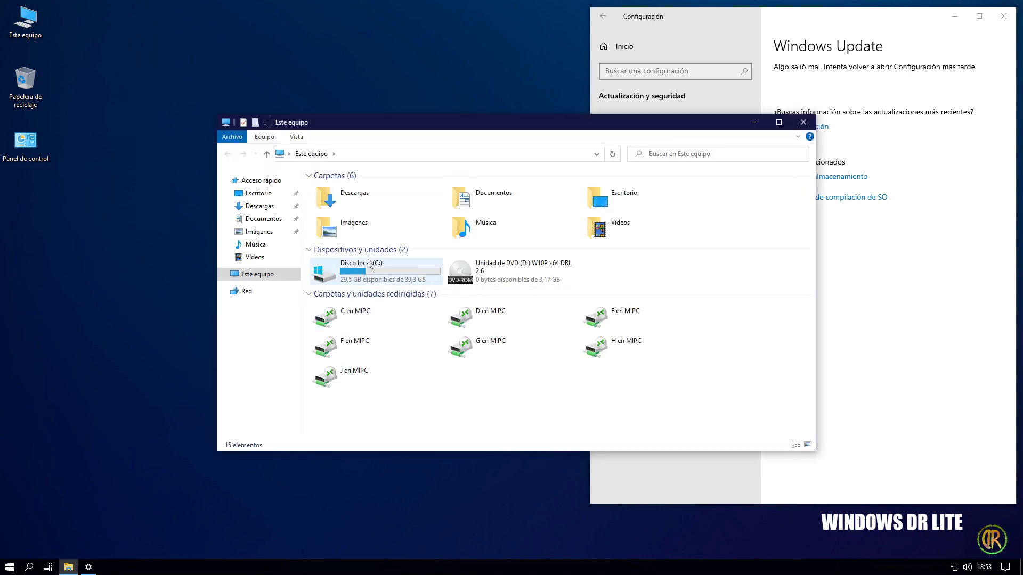
pyautogui.rightClick(353, 275)
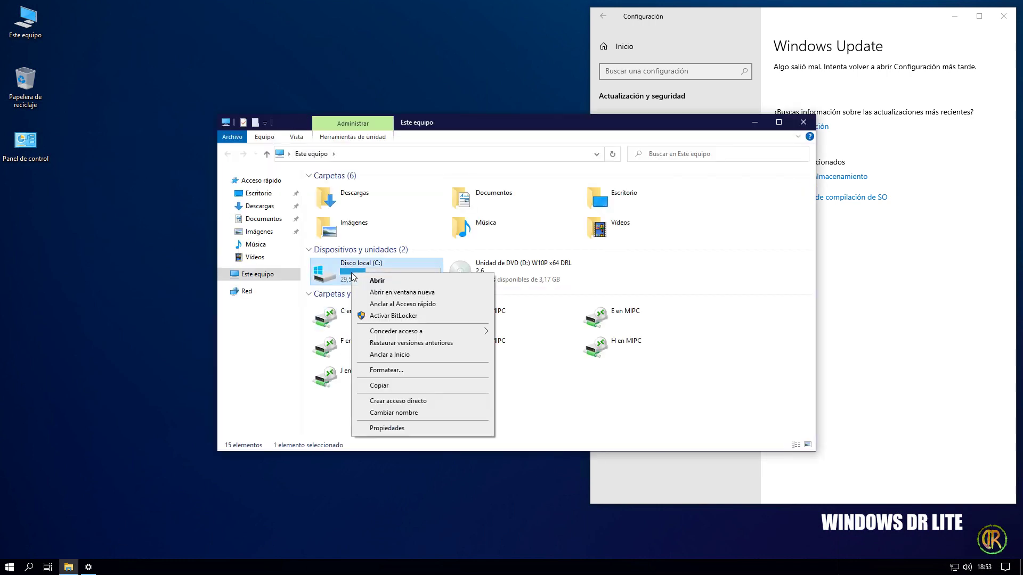
pyautogui.click(402, 428)
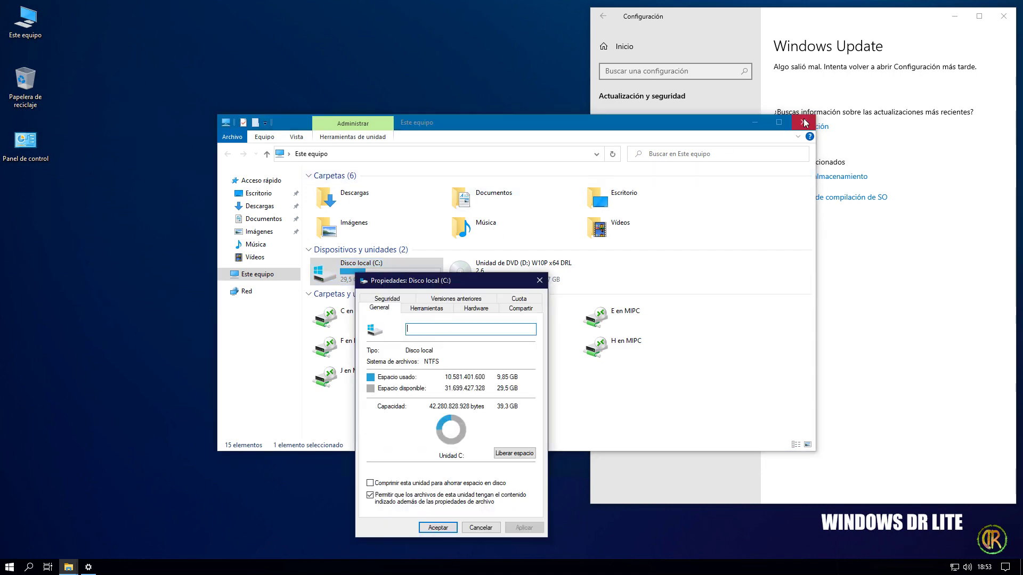
pyautogui.click(803, 122)
pyautogui.moveTo(476, 280); pyautogui.dragTo(339, 105)
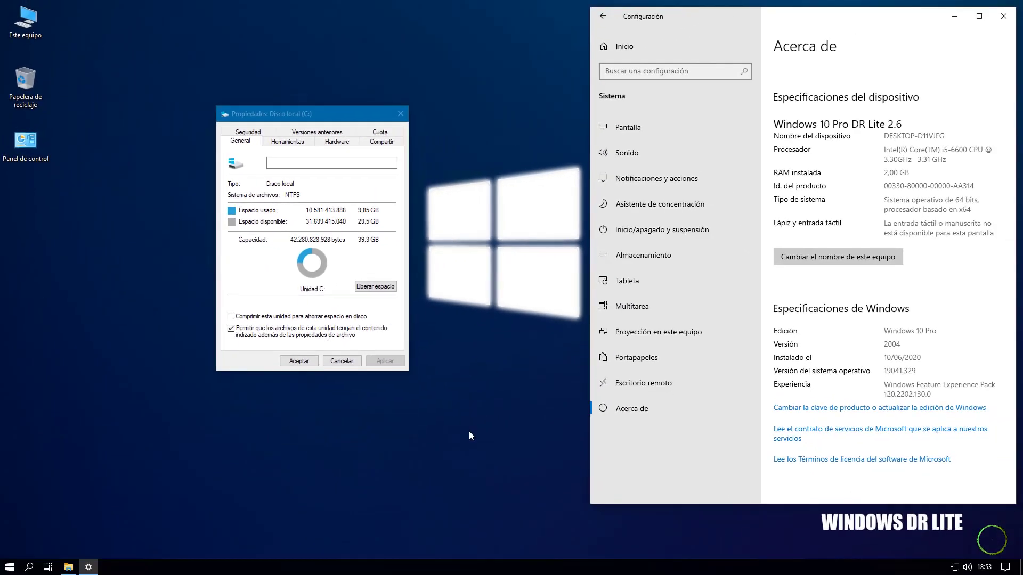
pyautogui.click(537, 89)
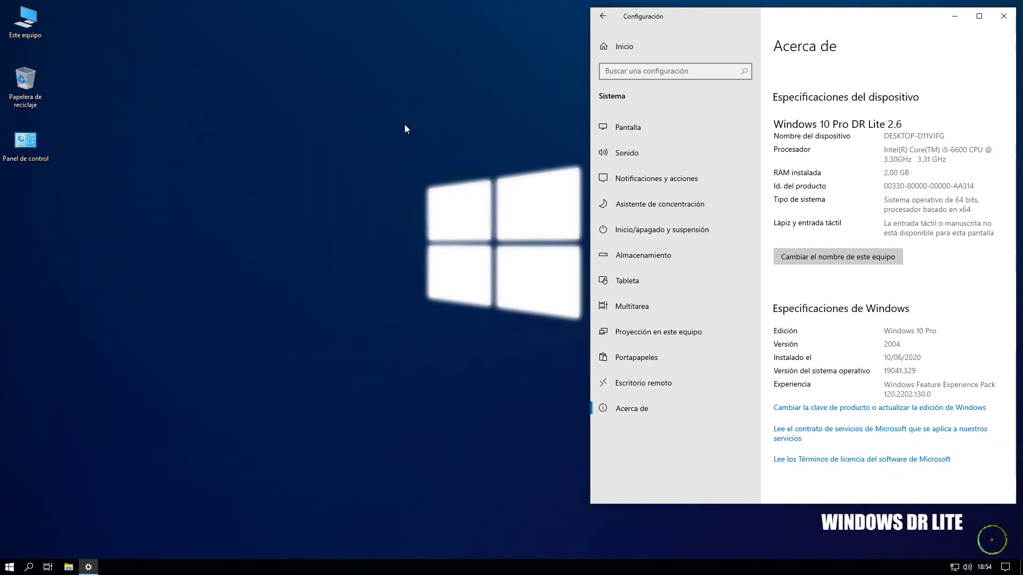
pyautogui.rightClick(338, 568)
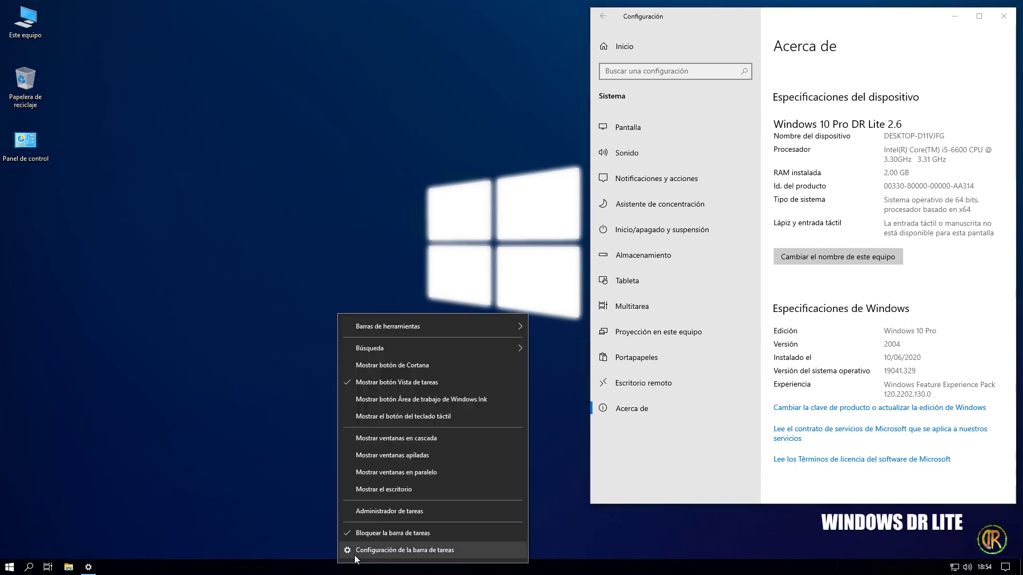
pyautogui.click(388, 509)
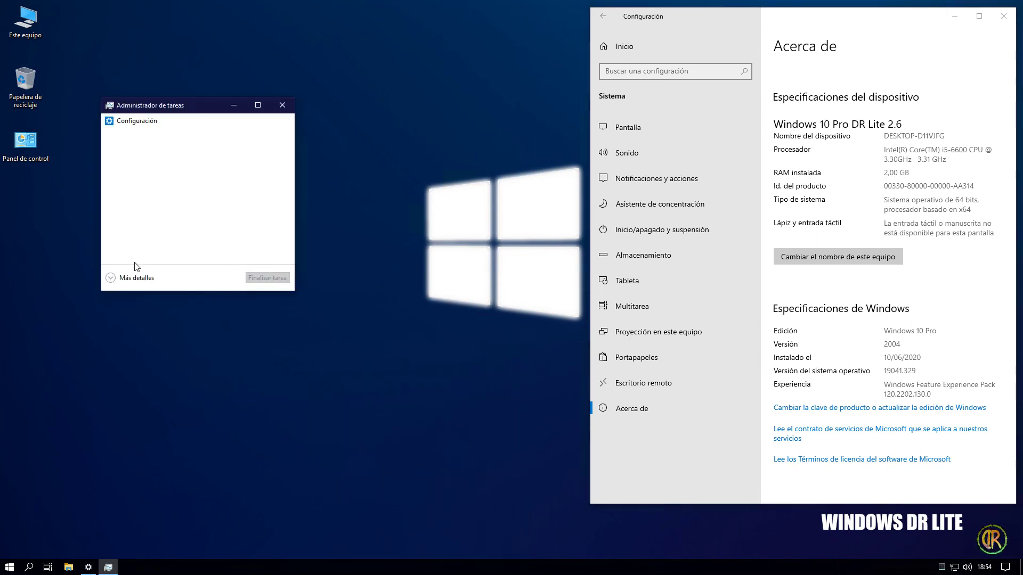
pyautogui.click(137, 278)
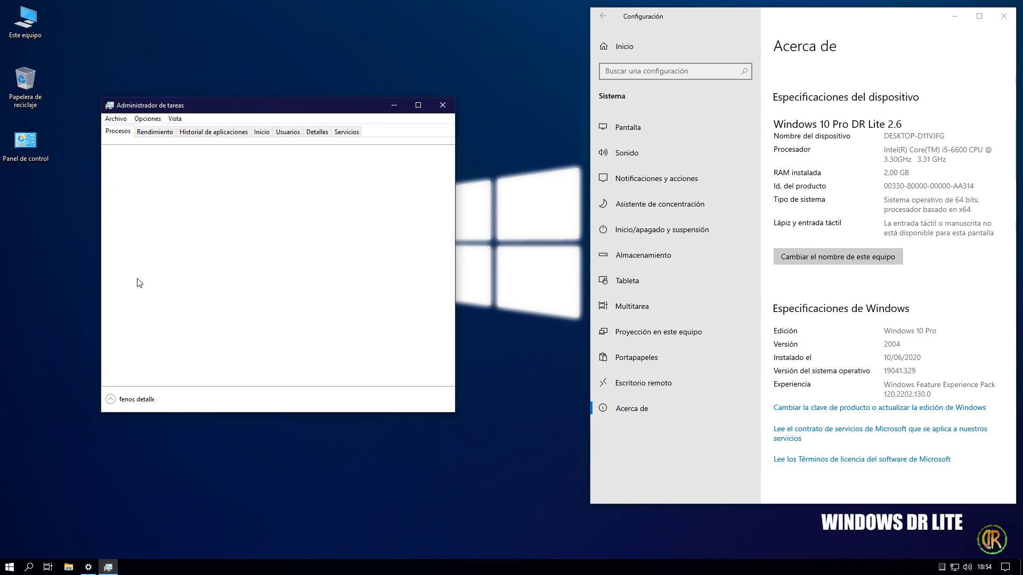
pyautogui.click(154, 133)
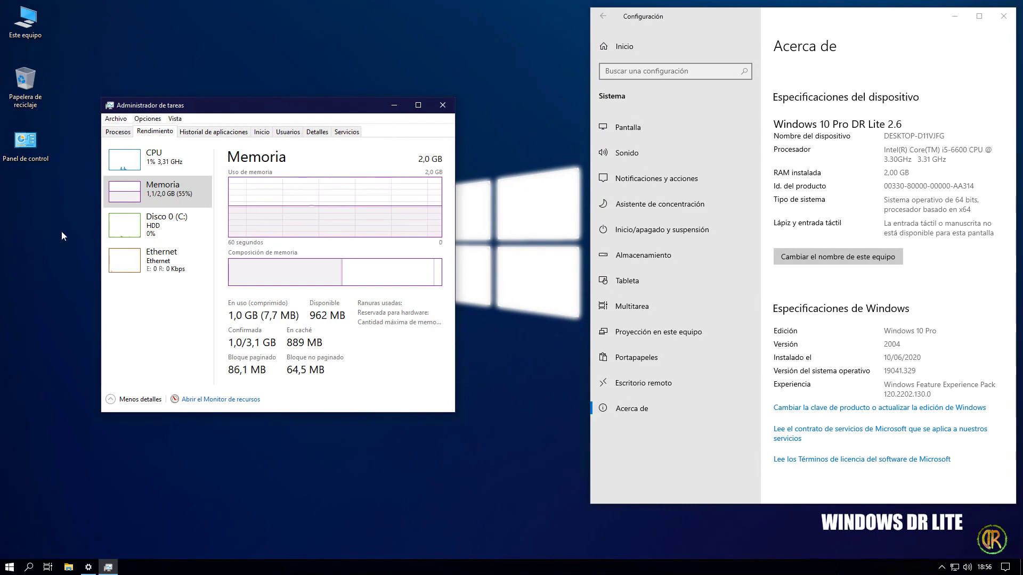
pyautogui.click(442, 104)
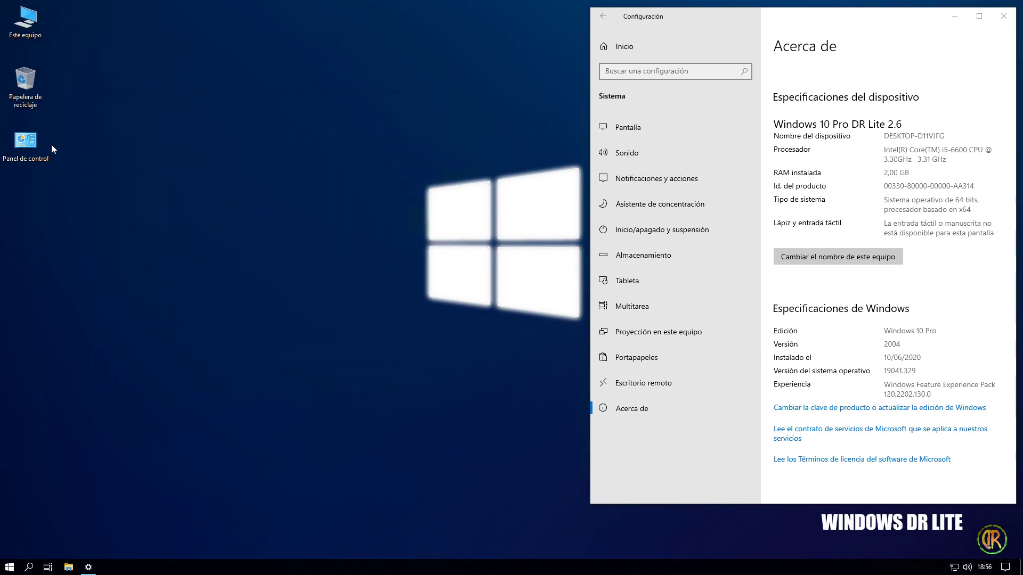
pyautogui.doubleClick(33, 145)
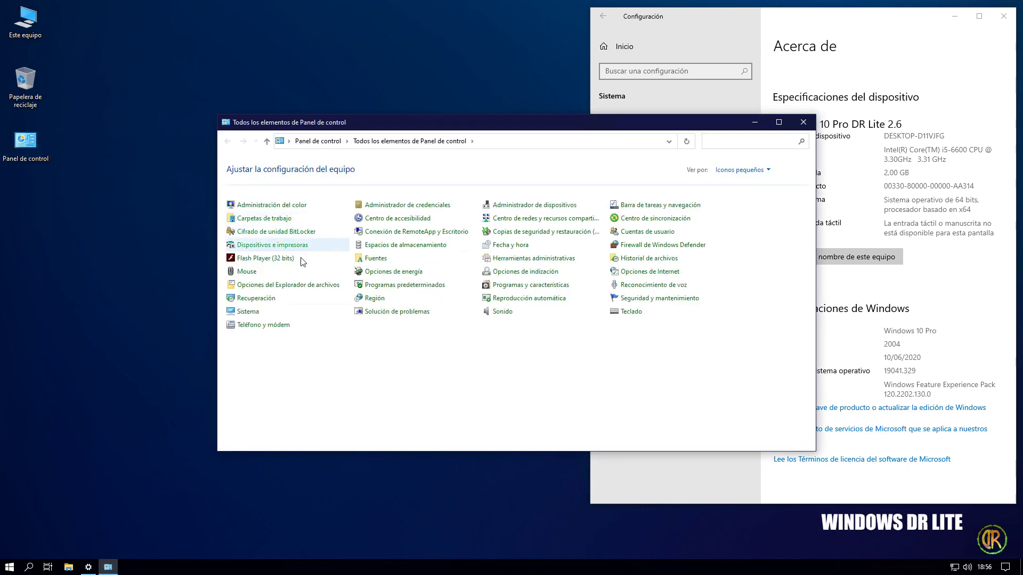
pyautogui.click(240, 317)
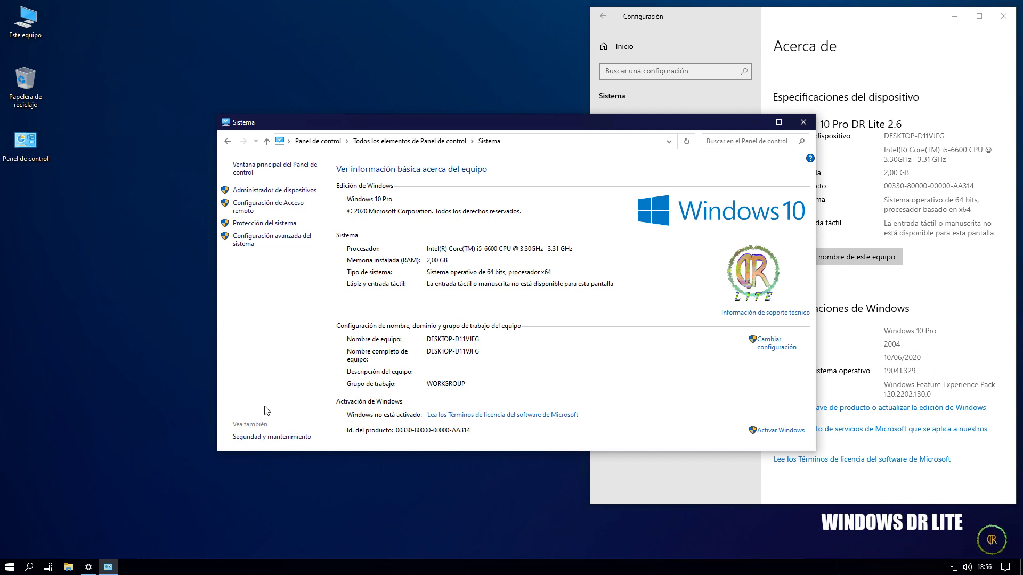
pyautogui.click(804, 122)
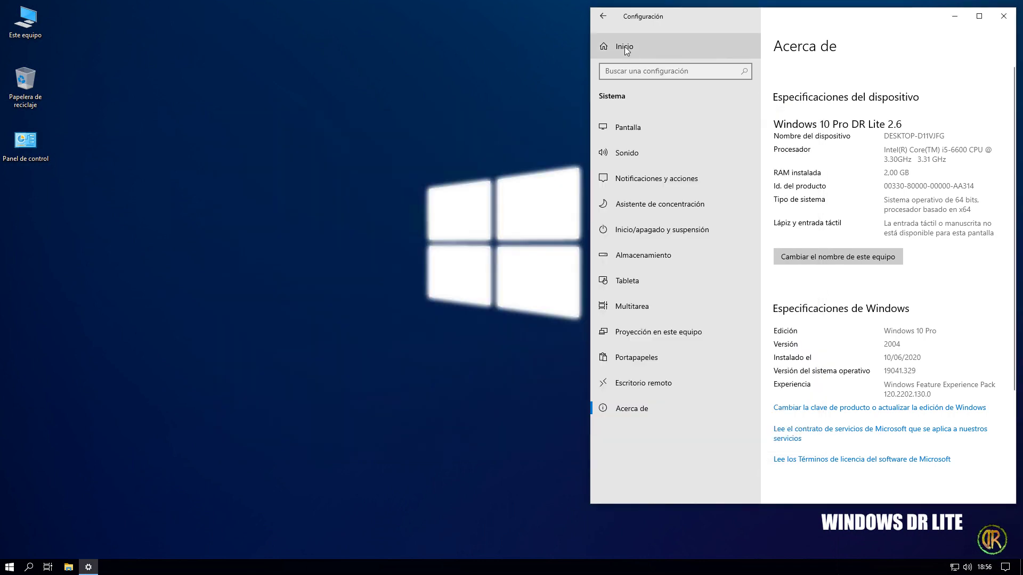
pyautogui.click(625, 46)
# - Install Inglés (Estados Unidos), found by searching 'ing', as a preferred language next to Español (España)
pyautogui.click(868, 337)
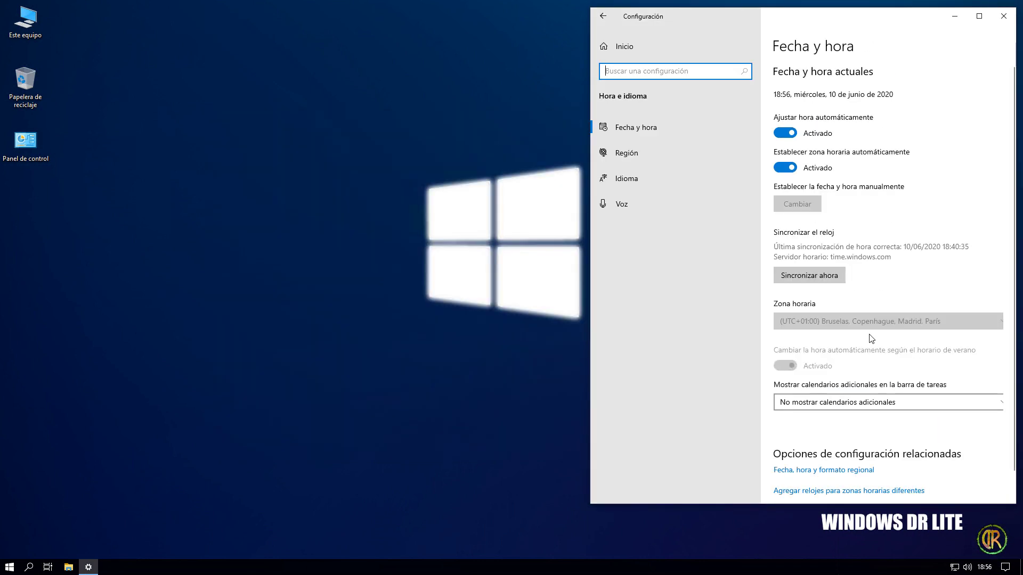
pyautogui.click(644, 180)
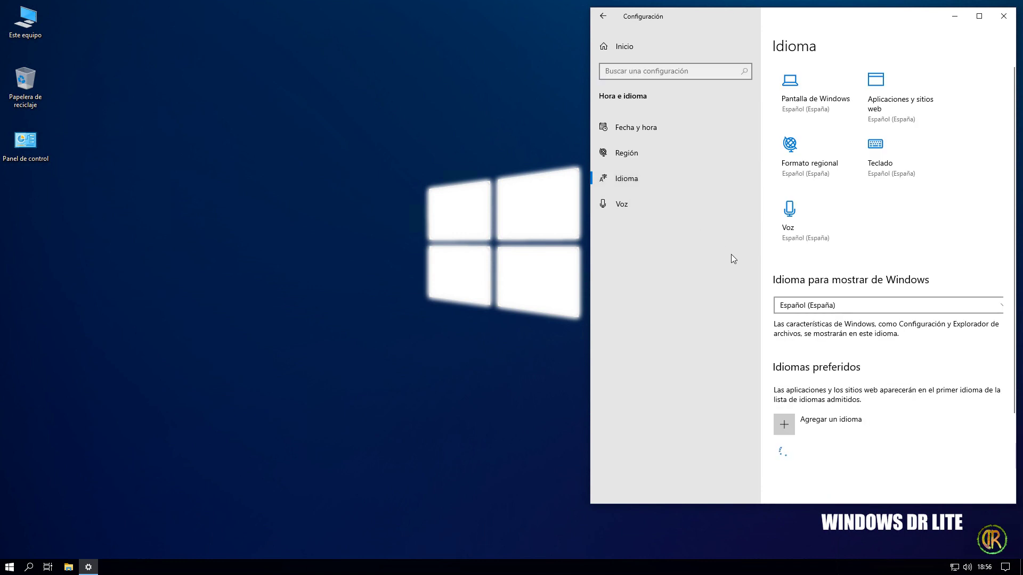
pyautogui.click(820, 420)
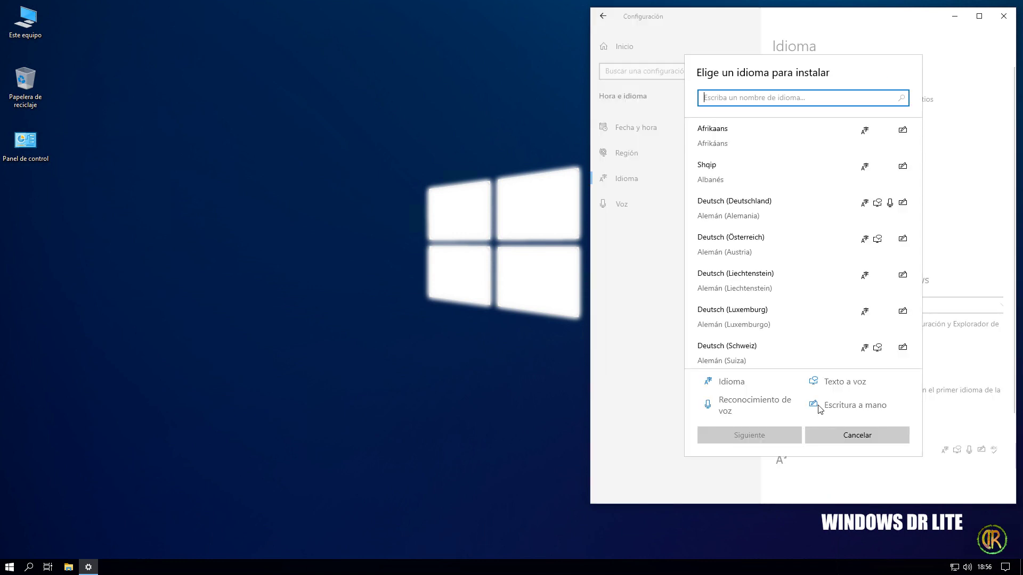
pyautogui.write('ing')
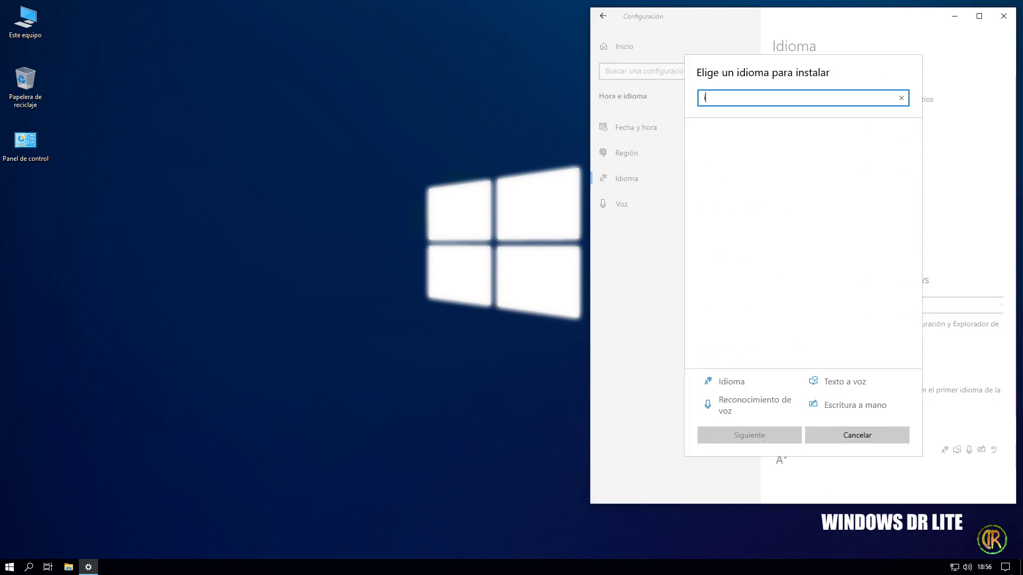
pyautogui.click(781, 315)
pyautogui.click(778, 430)
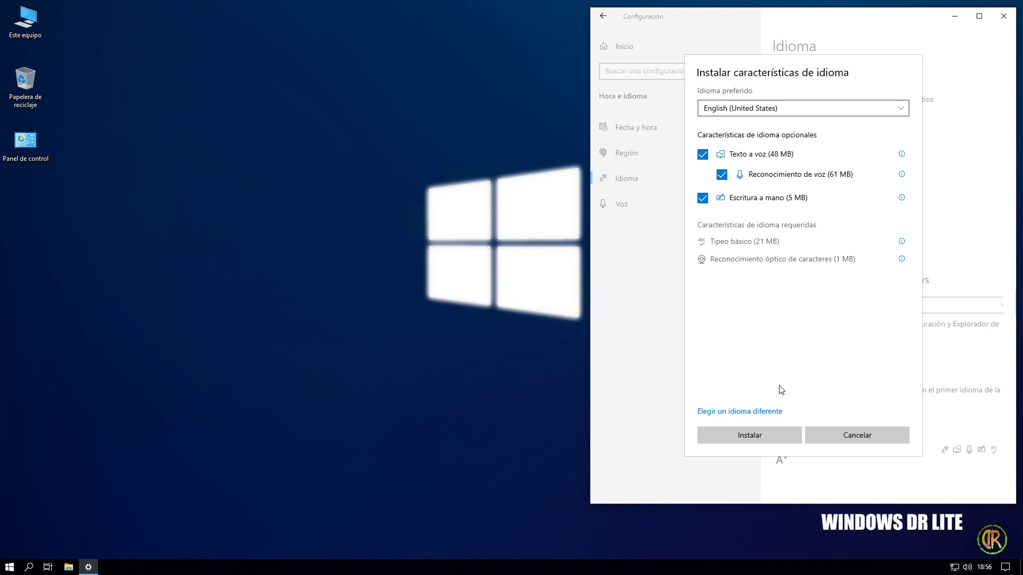
pyautogui.click(772, 436)
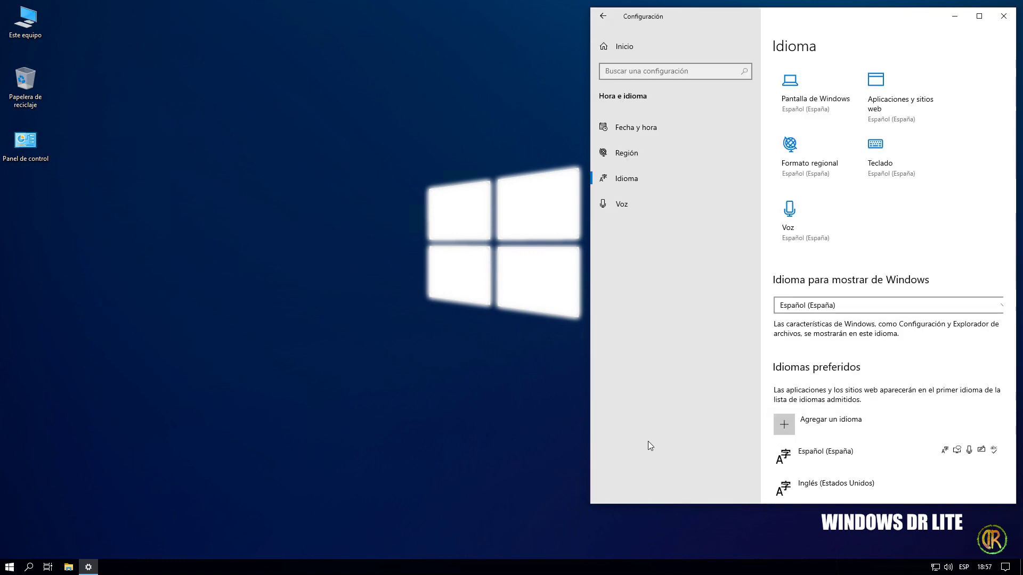
pyautogui.scroll(-3, 781, 395)
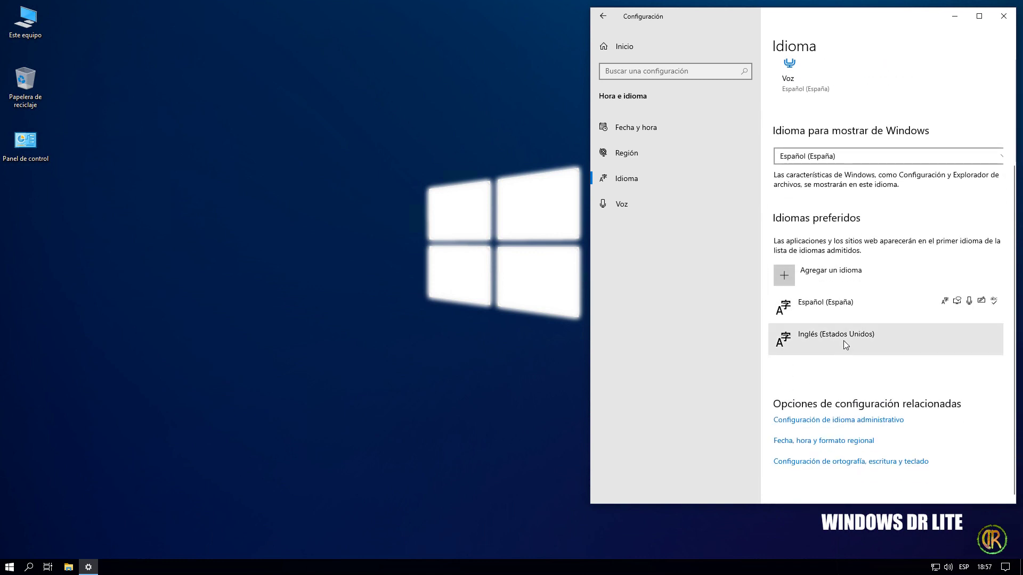
pyautogui.click(964, 568)
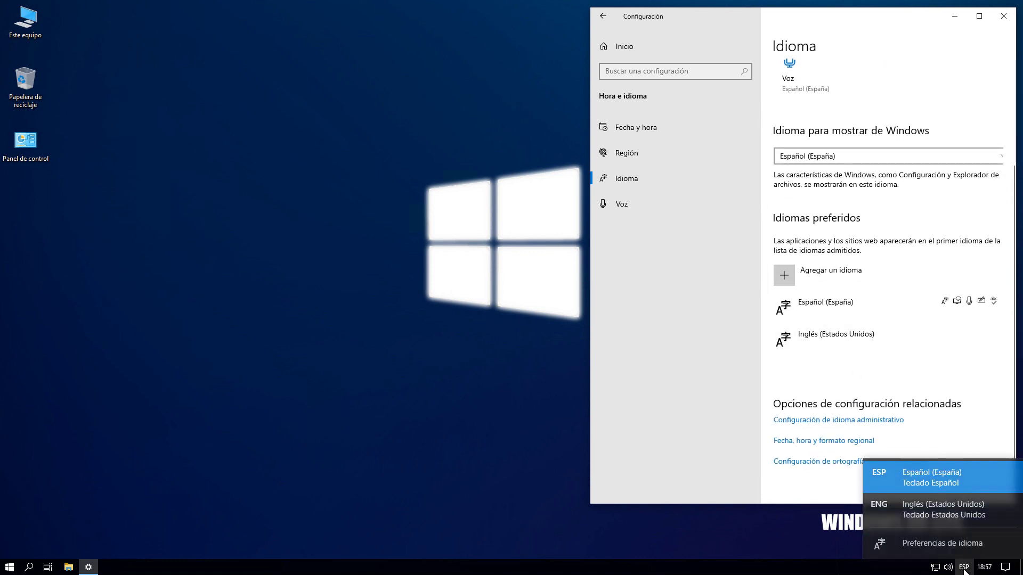
pyautogui.click(964, 568)
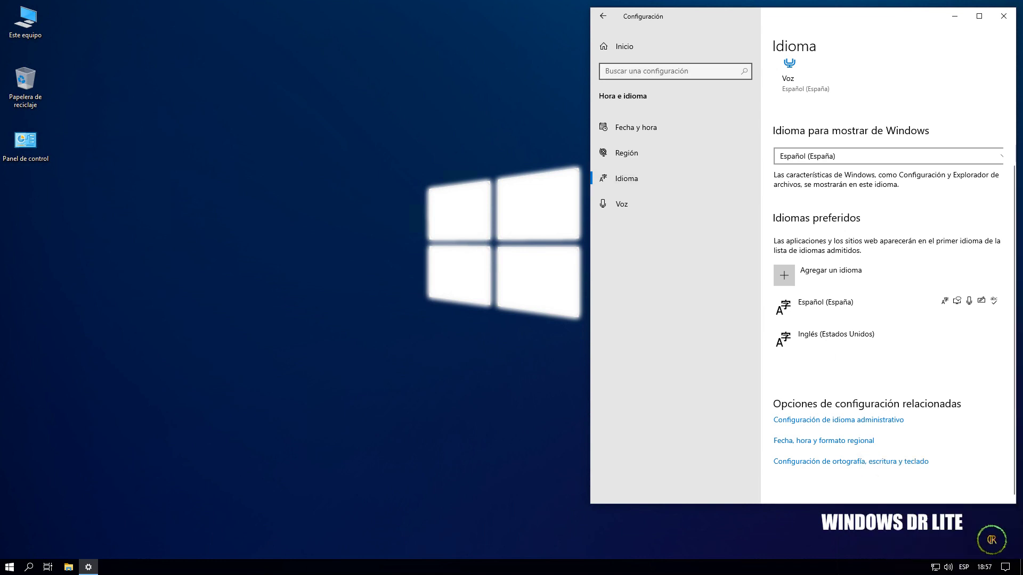
# - Open the Windows Features list via Programas y características, then close all windows
pyautogui.doubleClick(37, 143)
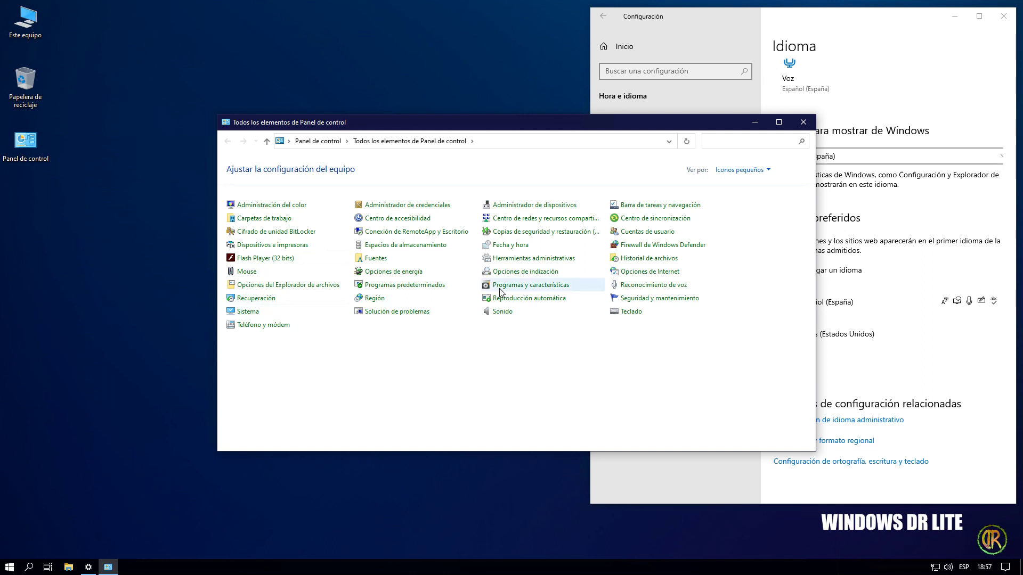
pyautogui.click(510, 290)
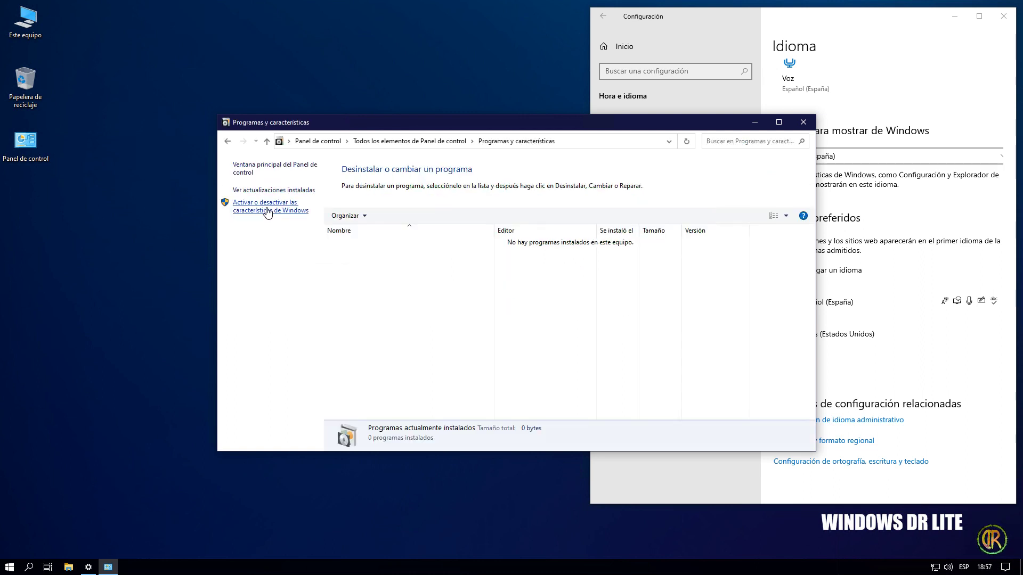
pyautogui.click(268, 211)
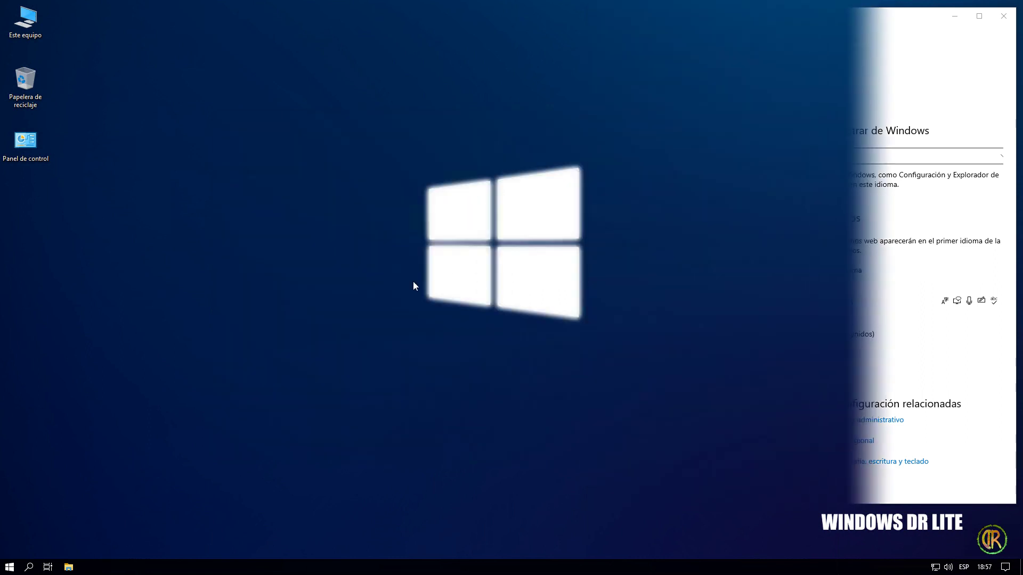
pyautogui.click(9, 567)
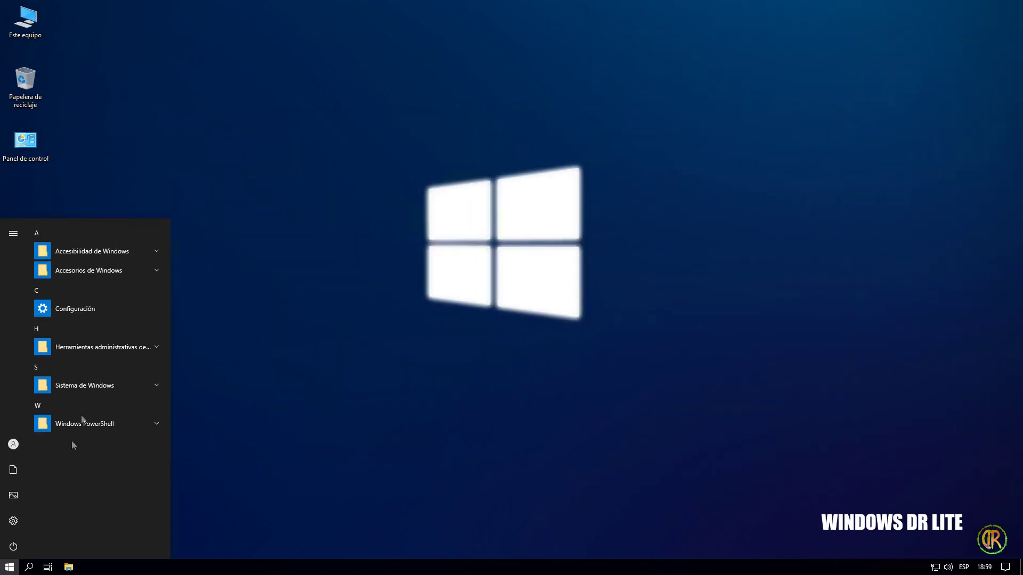
# - Launch Internet Explorer from Windows Accessories and accept its recommended security and compatibility settings
pyautogui.click(96, 270)
pyautogui.click(94, 388)
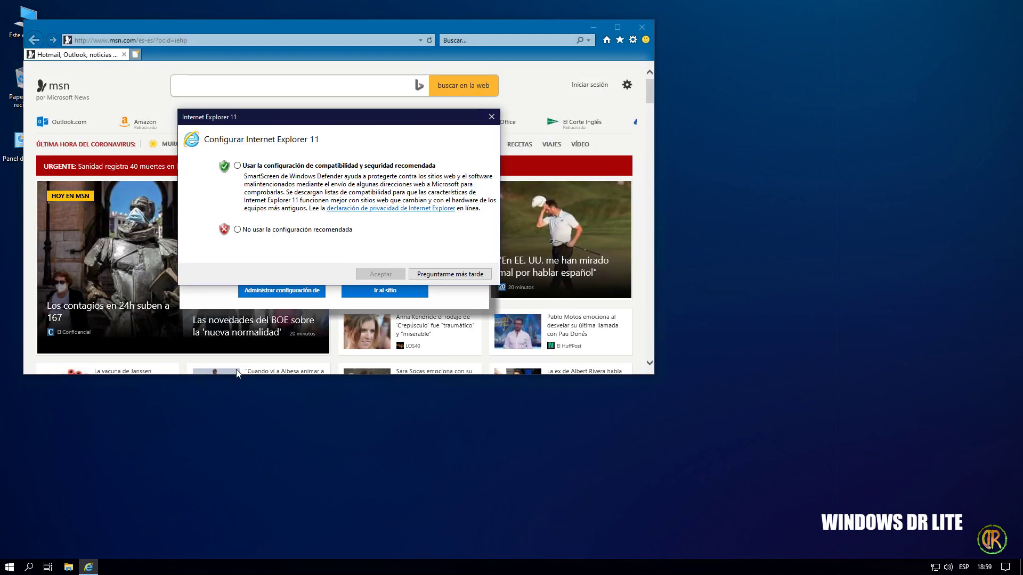
pyautogui.click(236, 168)
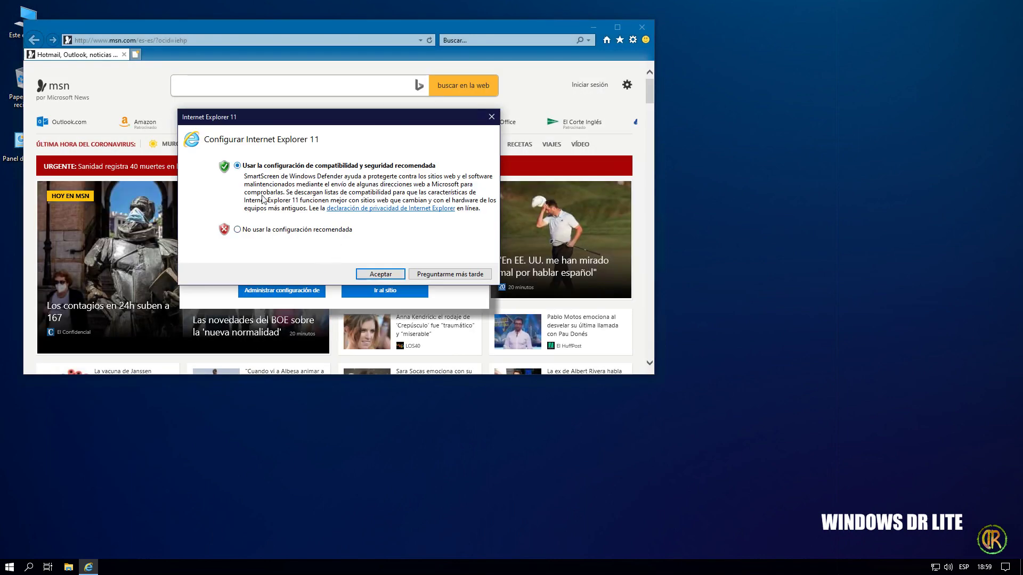
pyautogui.click(378, 274)
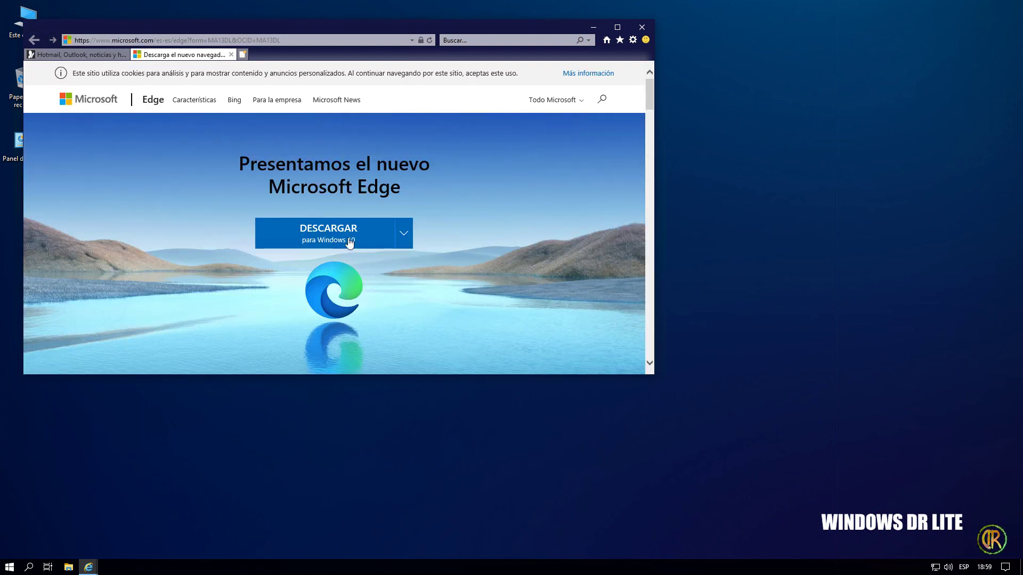
# - Download the new Microsoft Edge installer, accepting its license, and allow it to make changes
pyautogui.click(349, 243)
pyautogui.click(522, 318)
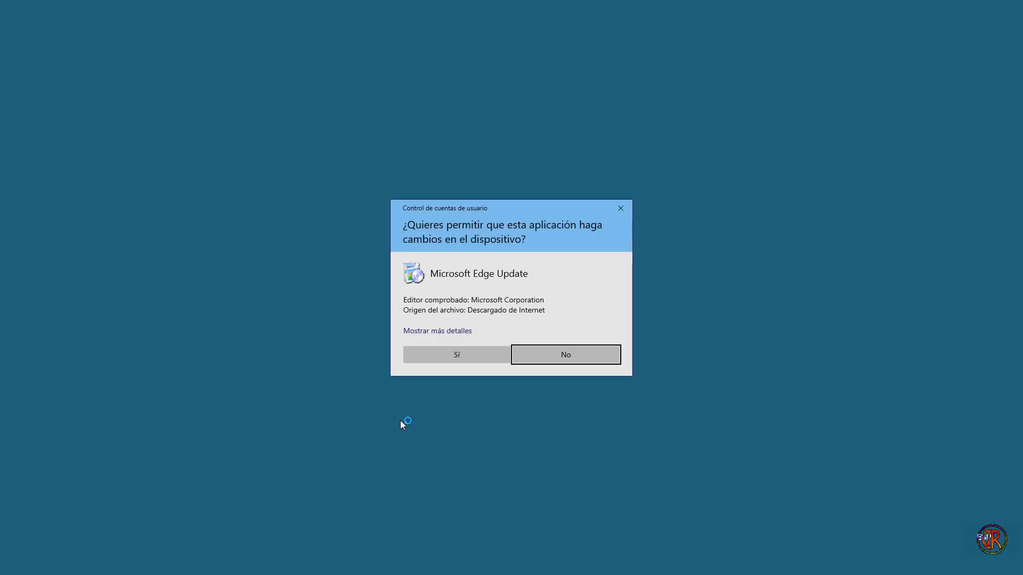
pyautogui.click(452, 358)
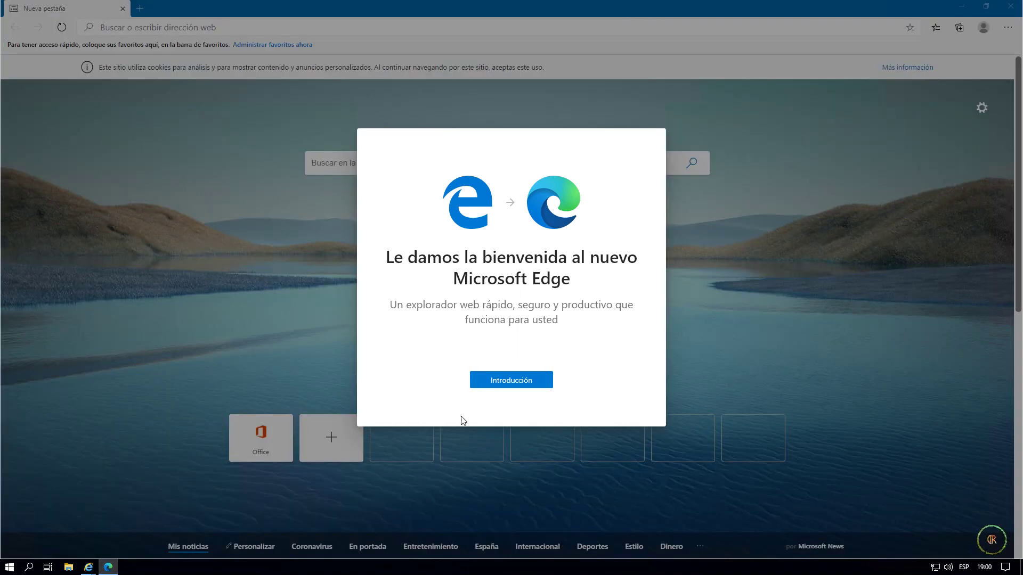
# - Skip Edge's introduction and new-tab setup, close Edge, then close Internet Explorer with all its tabs
pyautogui.click(535, 384)
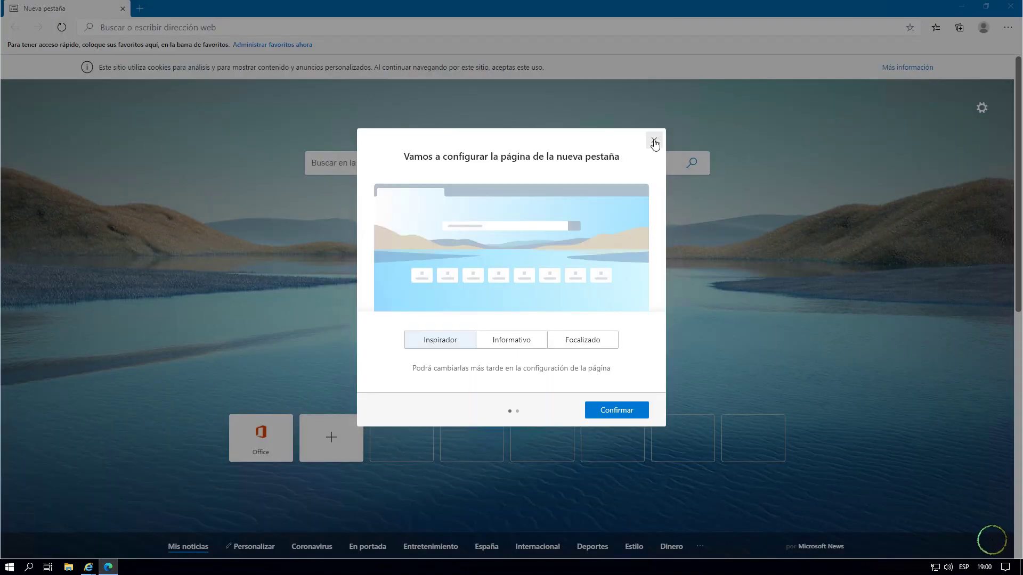
pyautogui.click(656, 141)
pyautogui.click(1011, 5)
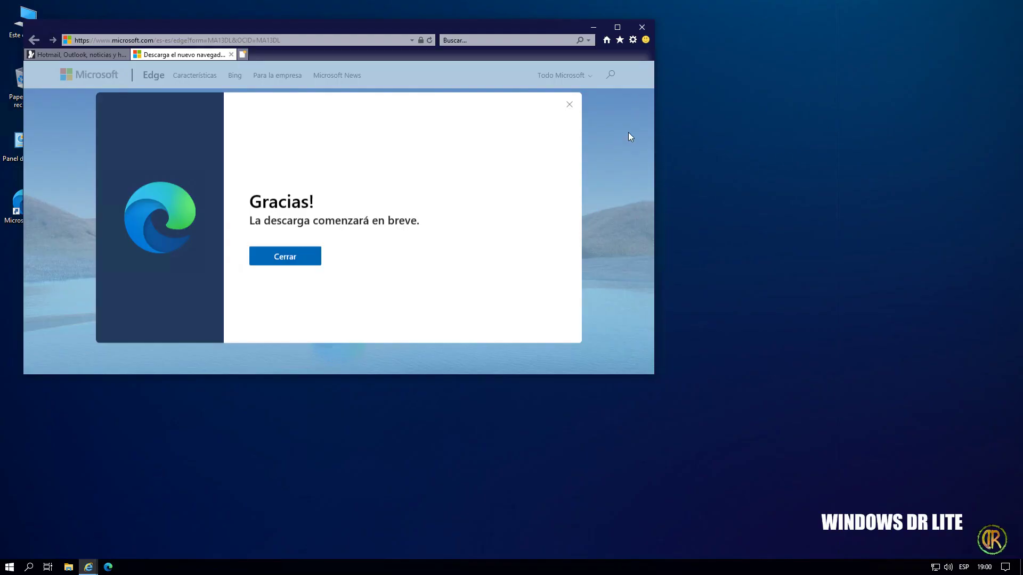
pyautogui.click(650, 27)
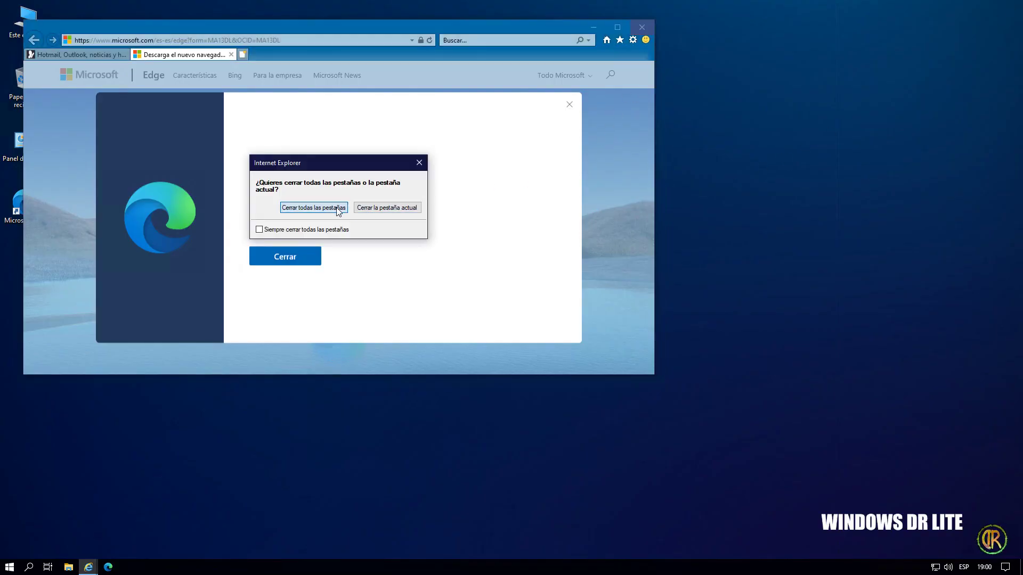
pyautogui.click(346, 212)
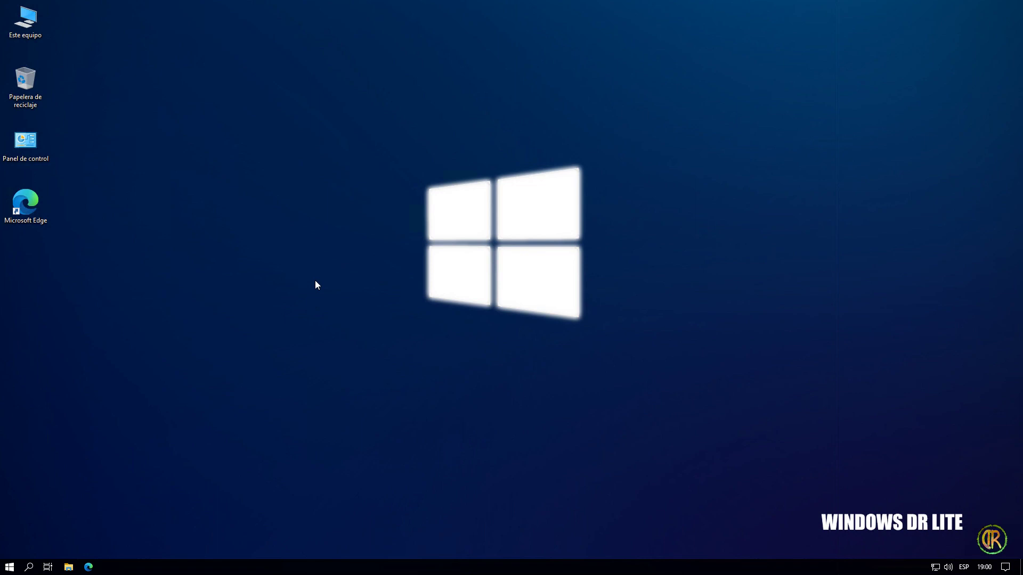